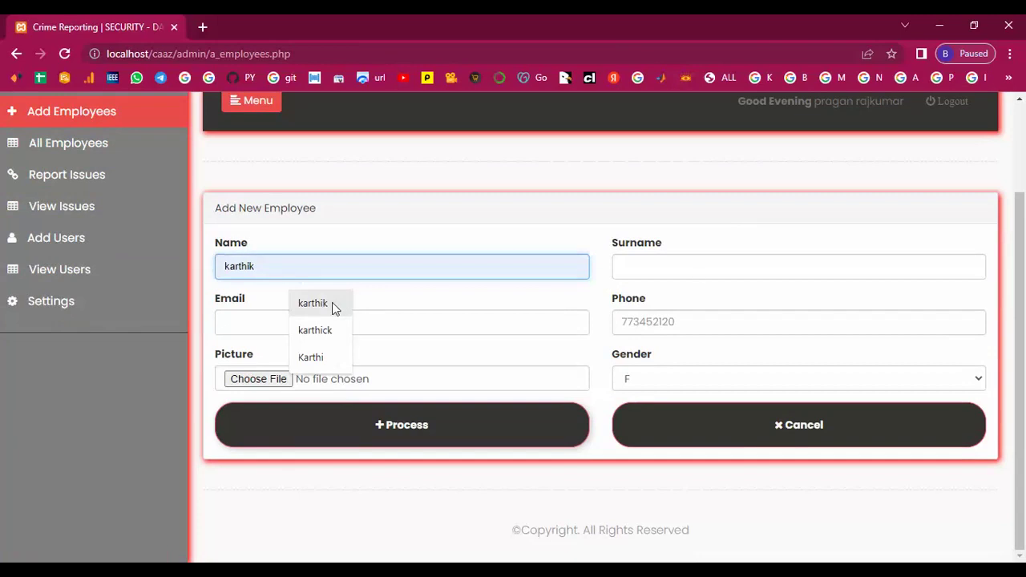
Enter the new employee's surname, e-mail and phone number
left_click(706, 271)
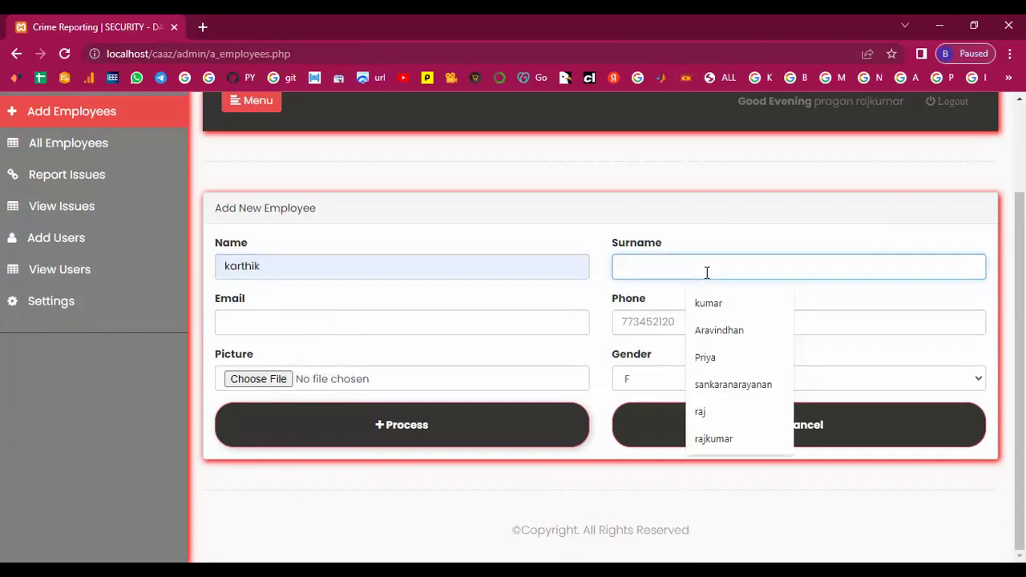
left_click(238, 325)
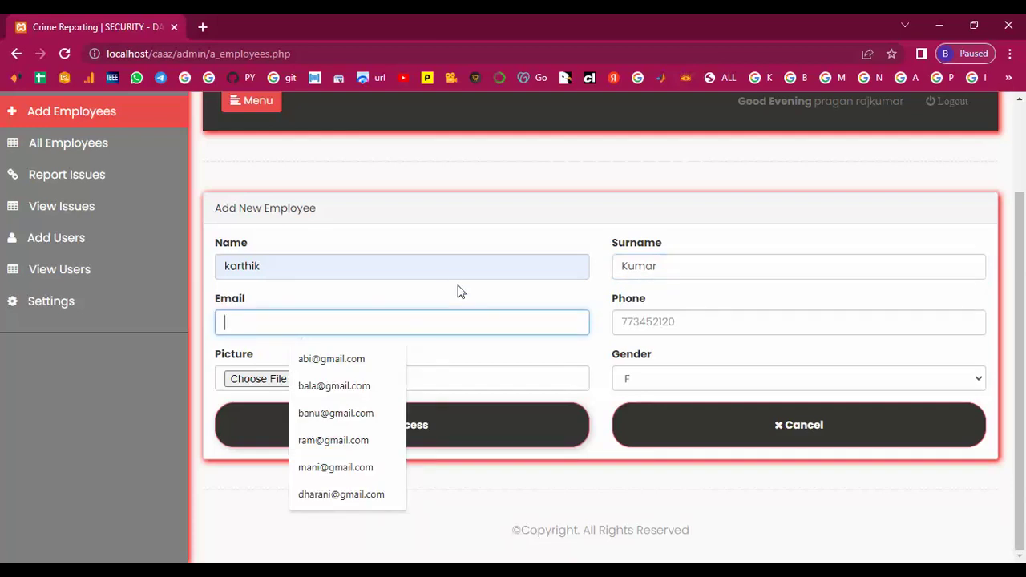
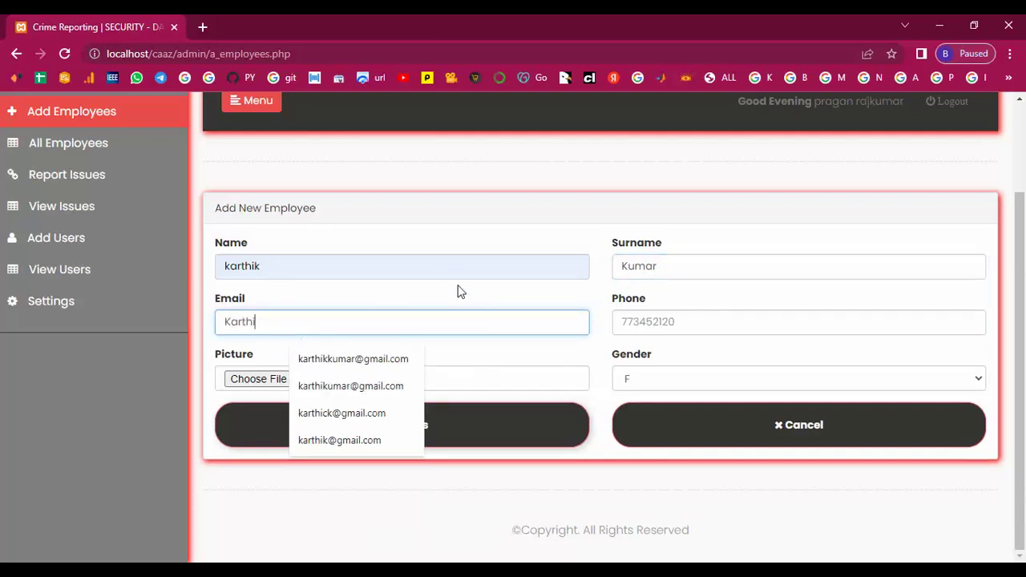
type("kk")
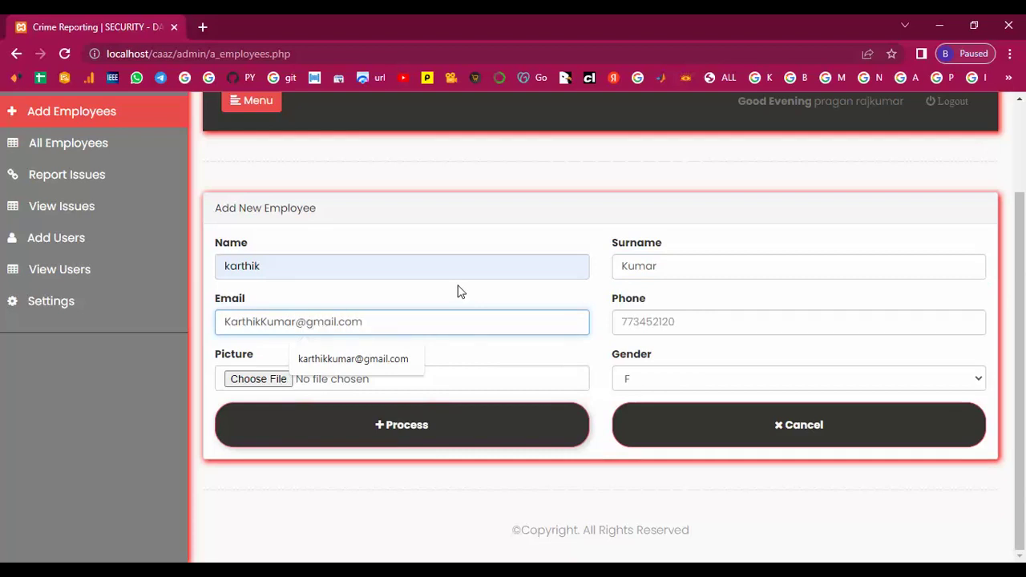
left_click(651, 323)
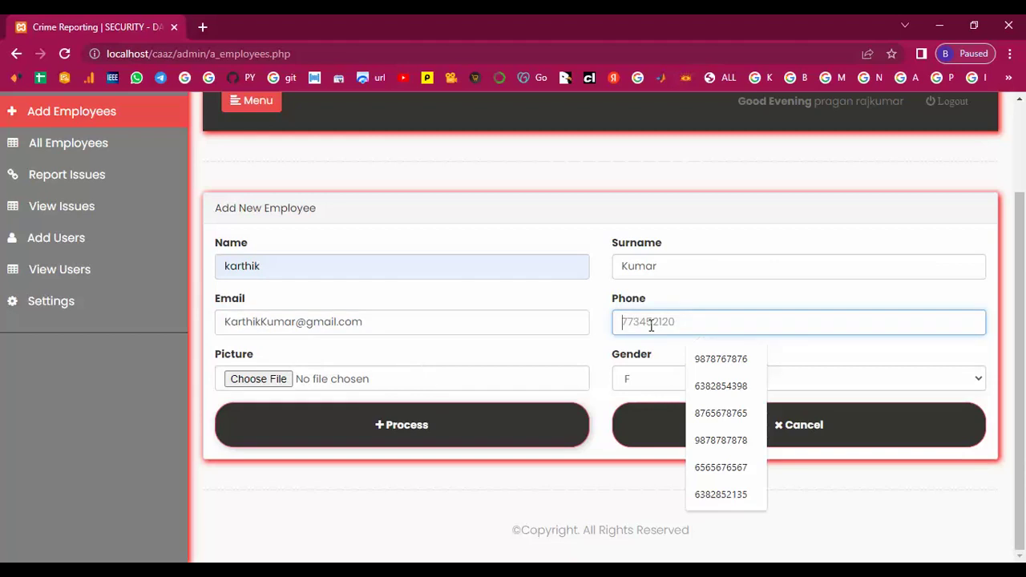
type("773452126")
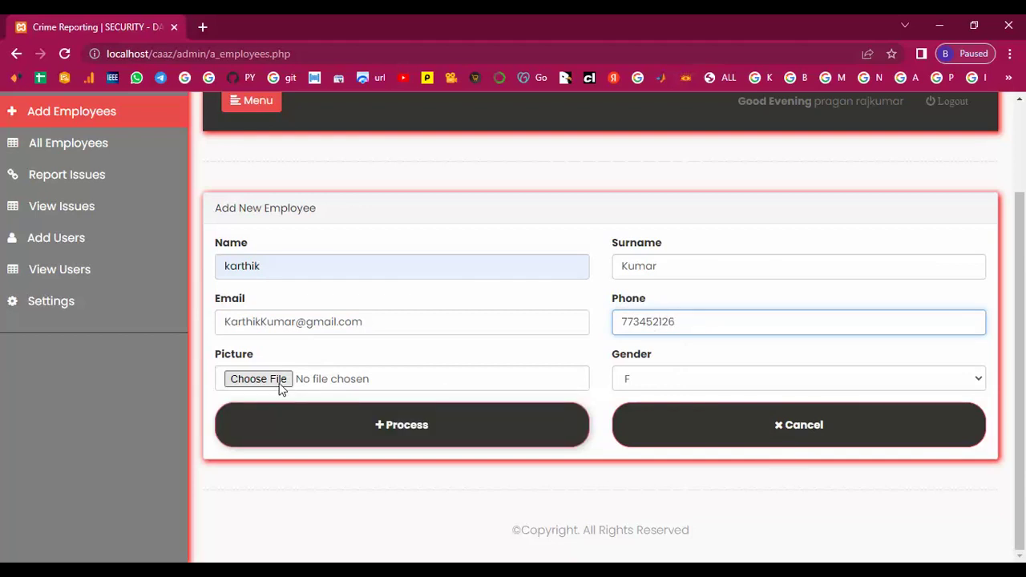
Attach picture user1674, set gender to M, and submit the employee
left_click(280, 383)
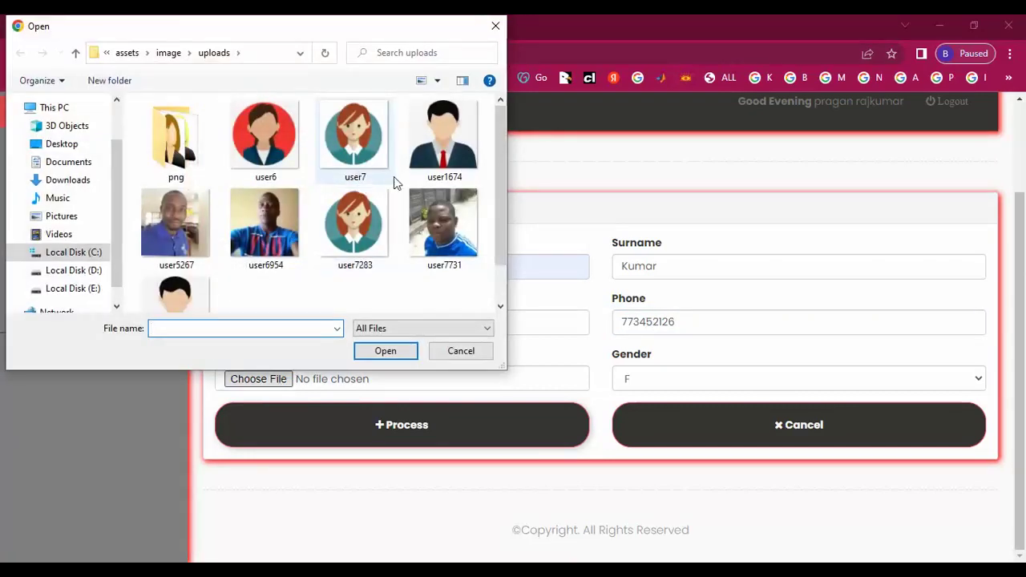
left_click(437, 159)
left_click(384, 351)
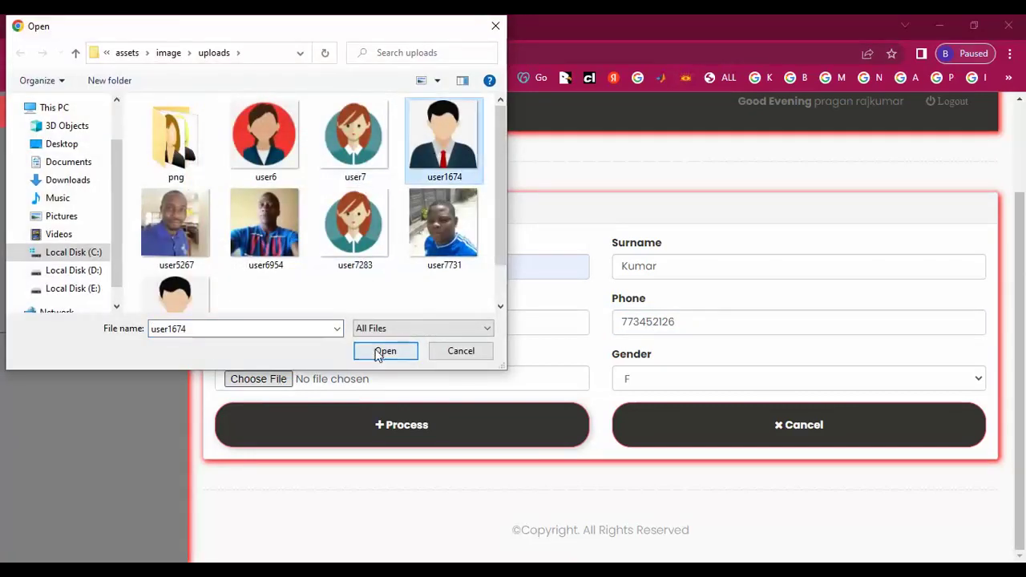
left_click(642, 380)
left_click(642, 411)
left_click(407, 425)
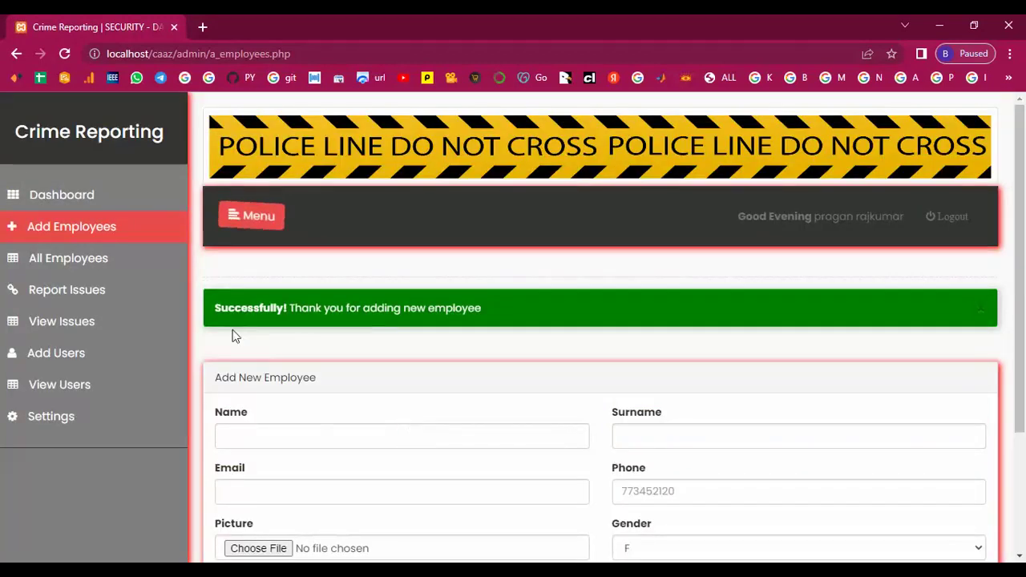
On a fresh form, enter the next employee's first name, surname, e-mail and phone
left_click(88, 232)
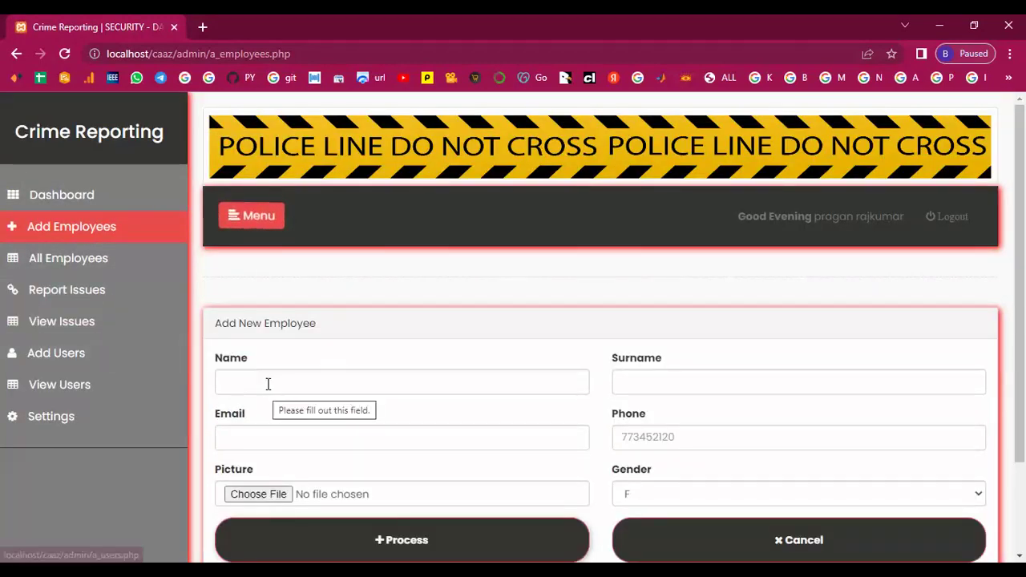
left_click(268, 384)
scroll(269, 383, "down", 2)
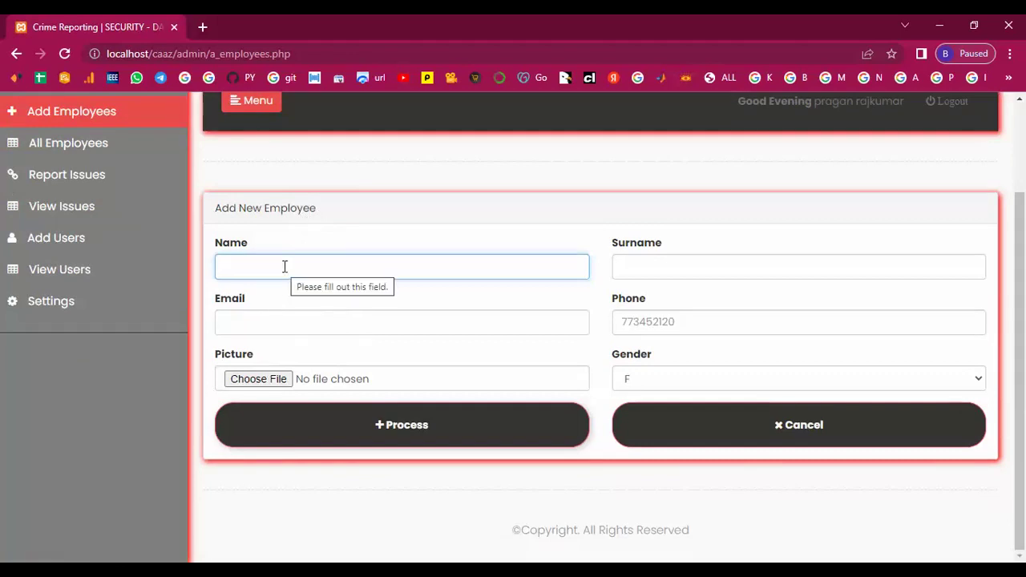
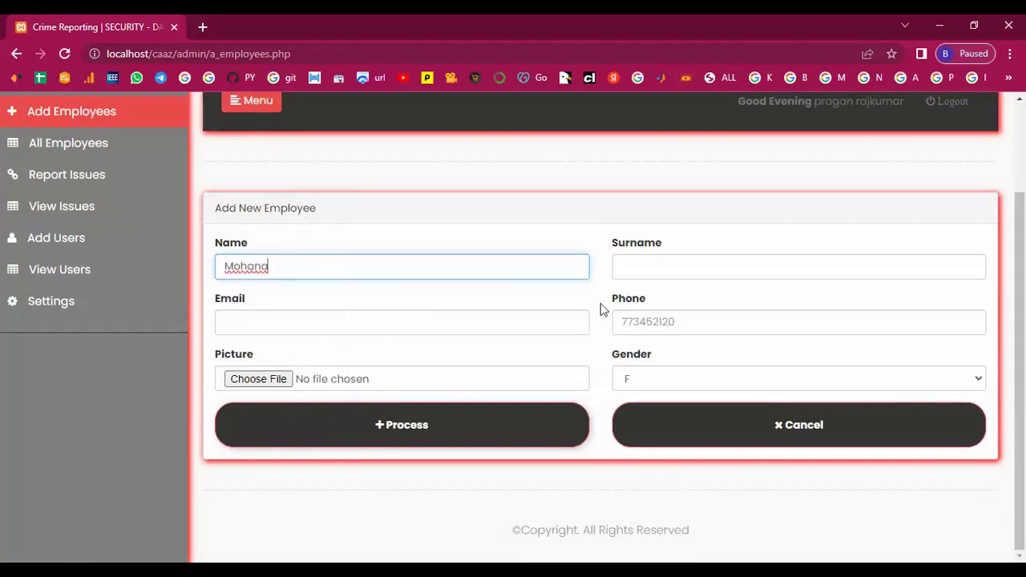
left_click(641, 265)
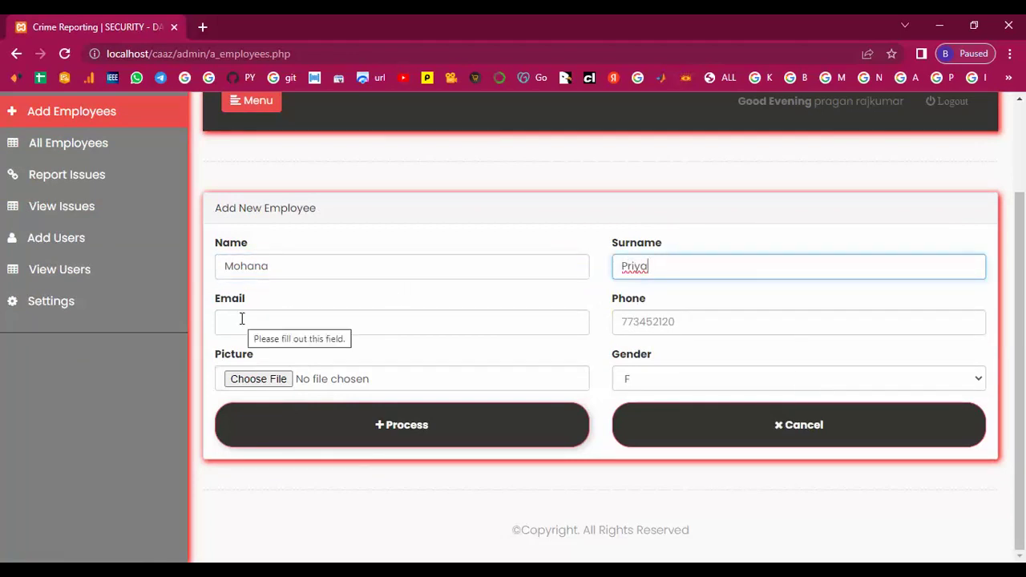
left_click(242, 320)
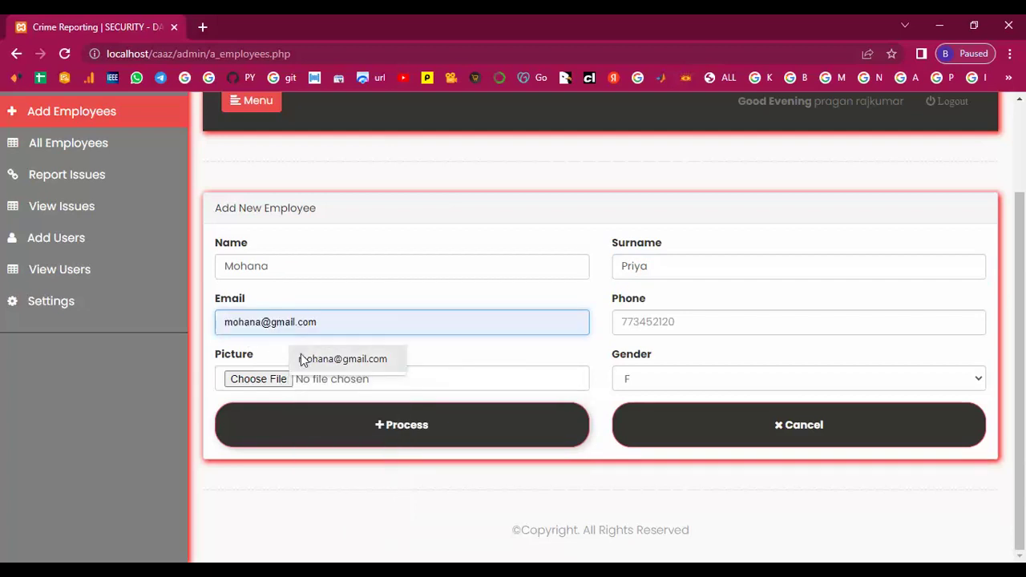
left_click(301, 360)
left_click(693, 322)
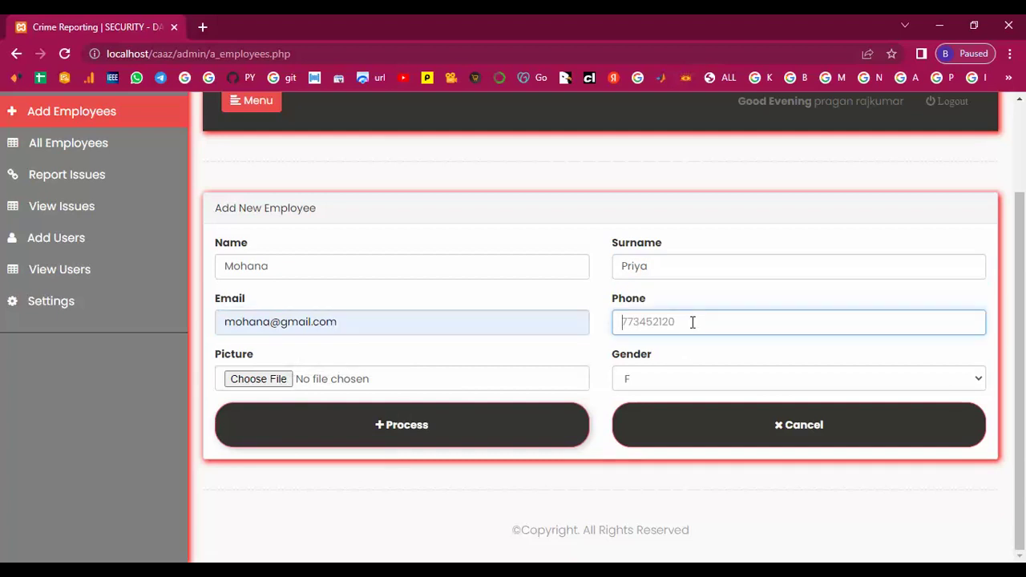
type("773452129")
Attach picture user7283, submit the female employee, and go to All Employees
left_click(274, 379)
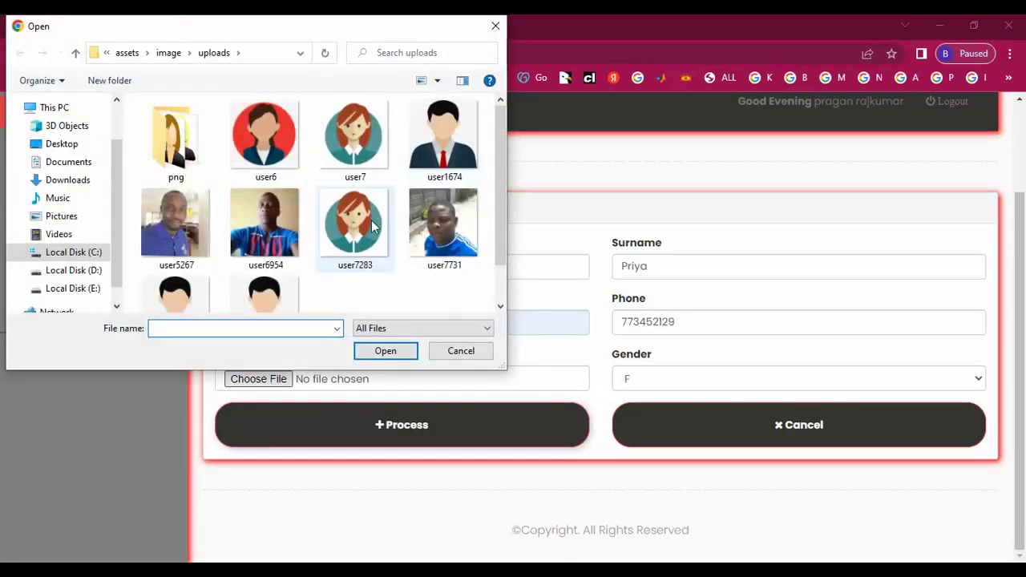
left_click(371, 224)
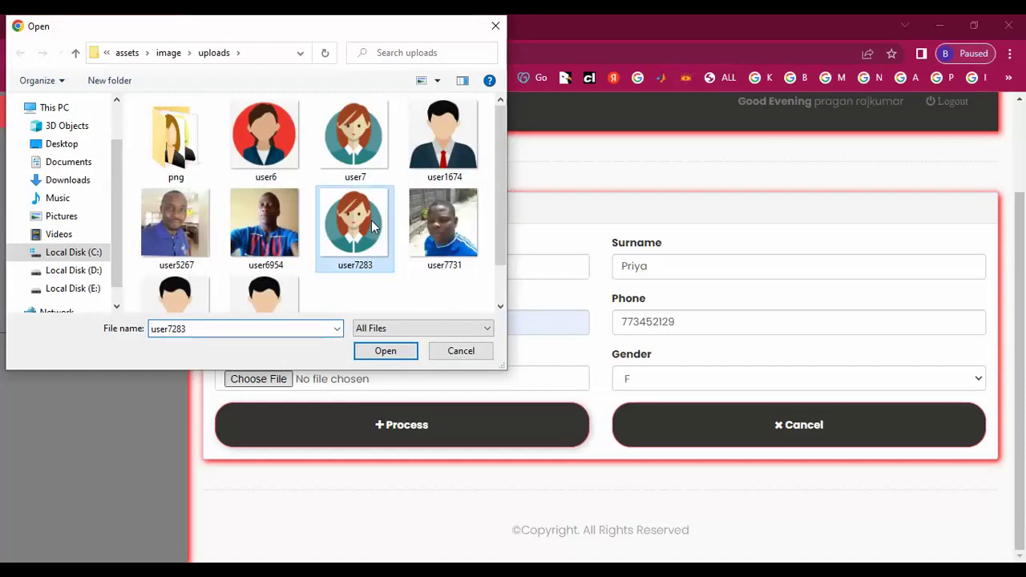
left_click(384, 351)
left_click(420, 433)
left_click(86, 265)
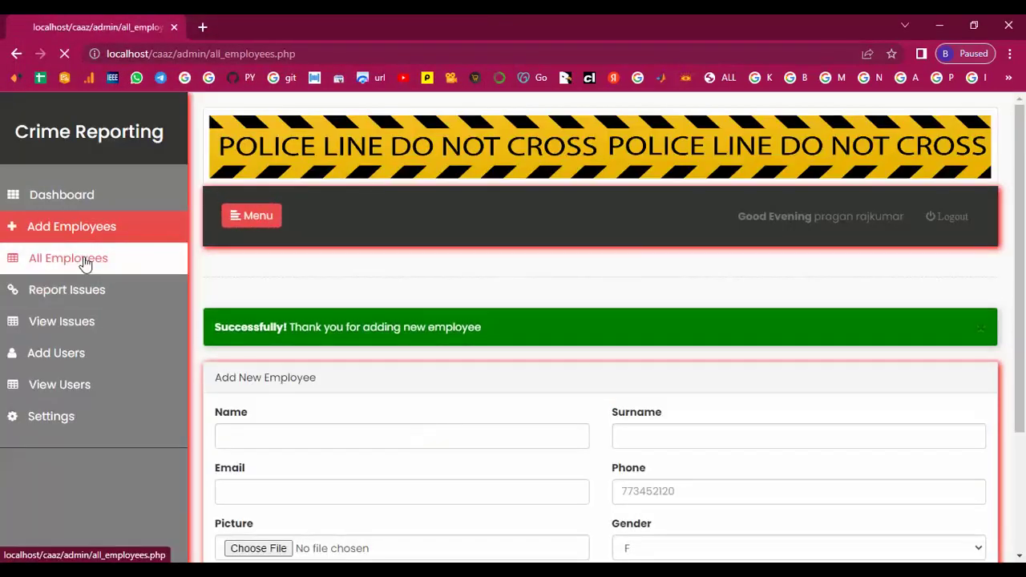
Check the fourth and fifth employees' details in the Employee Information window, closing it each time
scroll(294, 371, "down", 3)
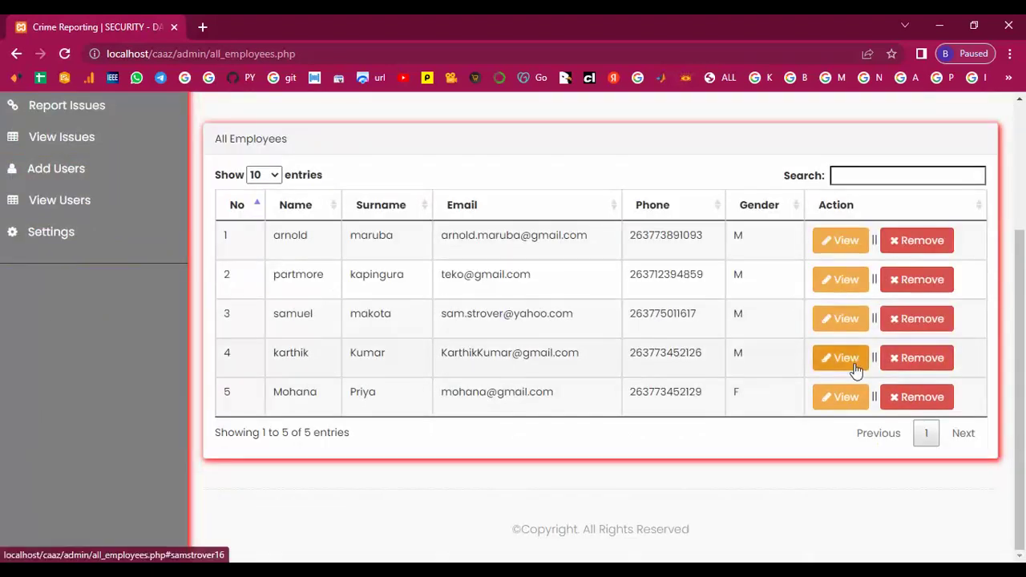
left_click(848, 358)
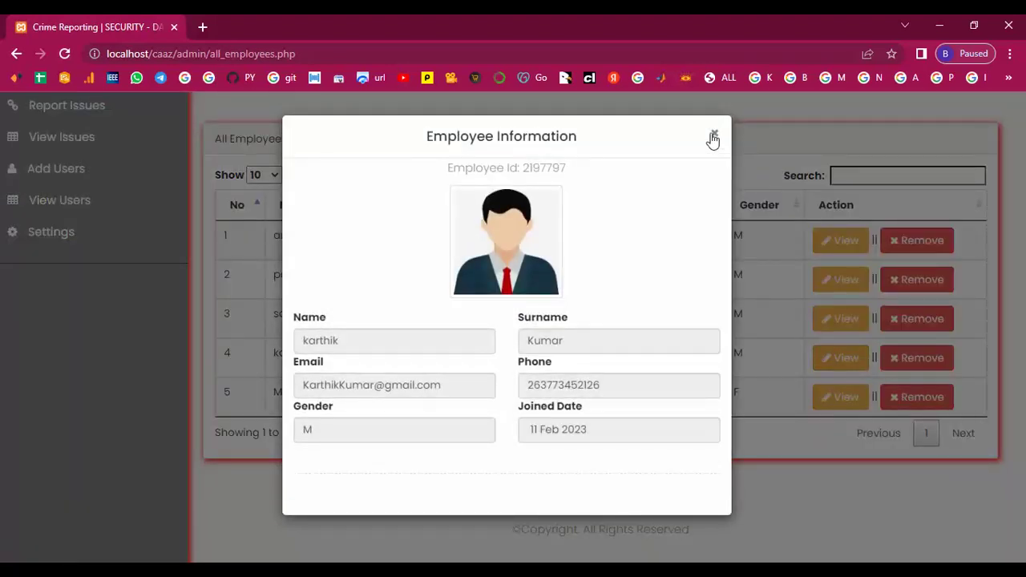
left_click(713, 142)
left_click(835, 398)
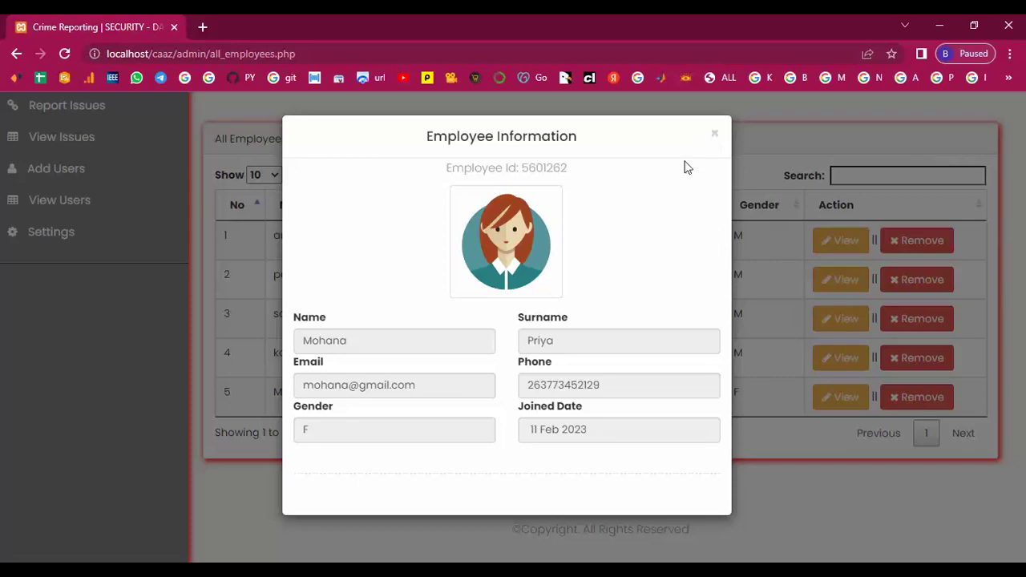
left_click_drag(524, 170, 579, 169)
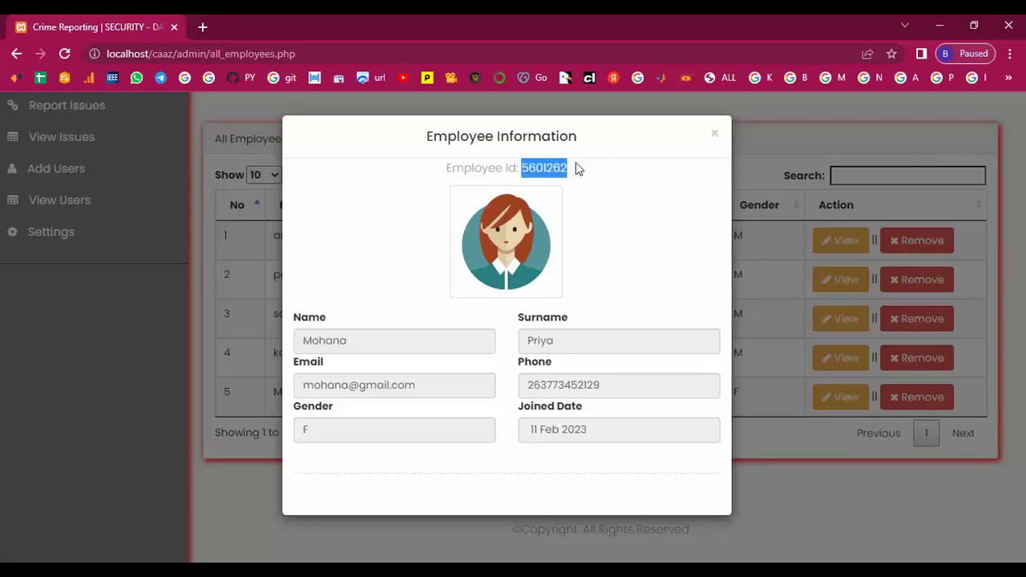
left_click(717, 137)
left_click(717, 138)
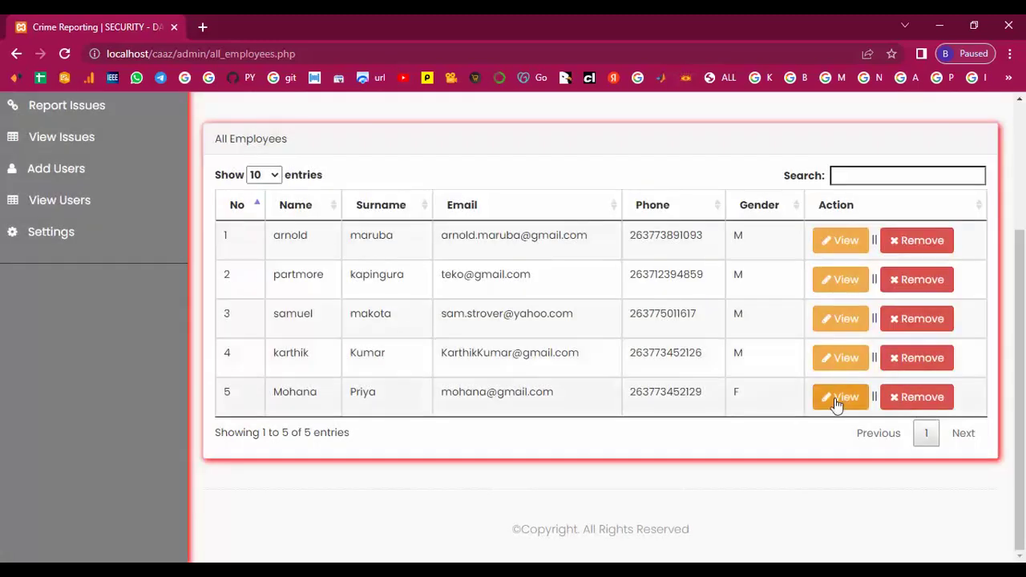
left_click(845, 358)
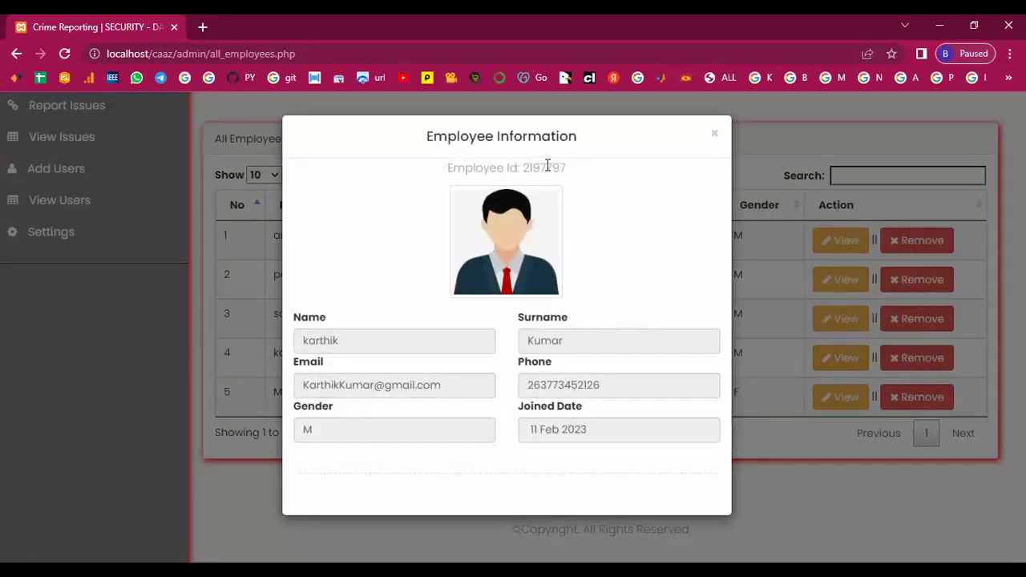
left_click(713, 136)
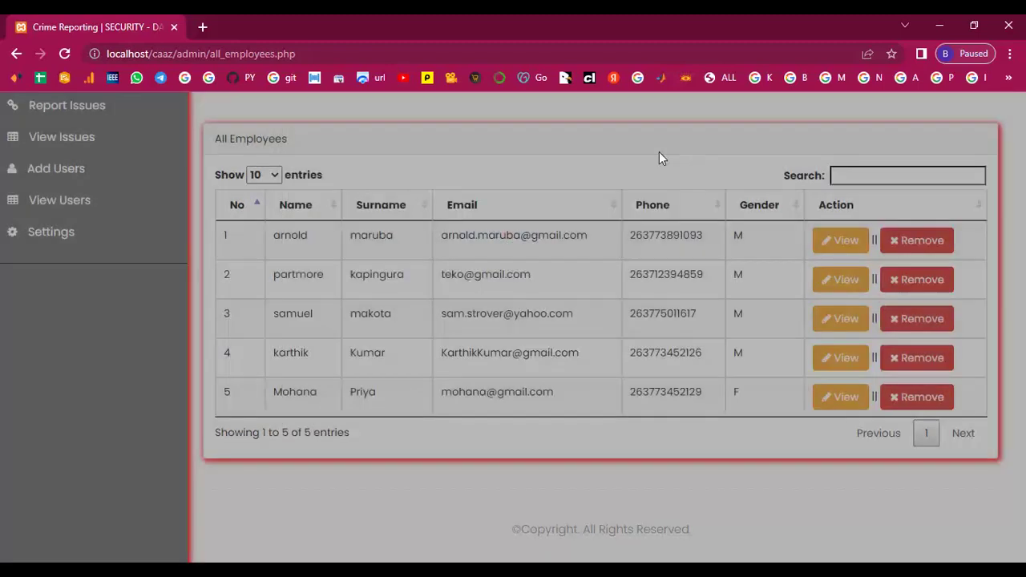
scroll(299, 346, "up", 3)
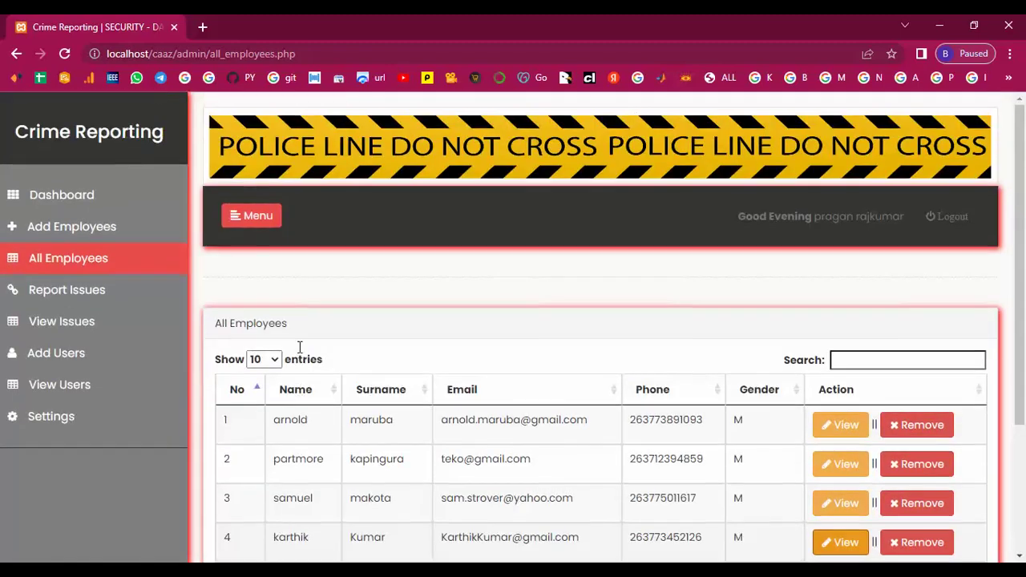
Report a Critical-severity case described 'Very Critical' for the first chosen employee
left_click(46, 290)
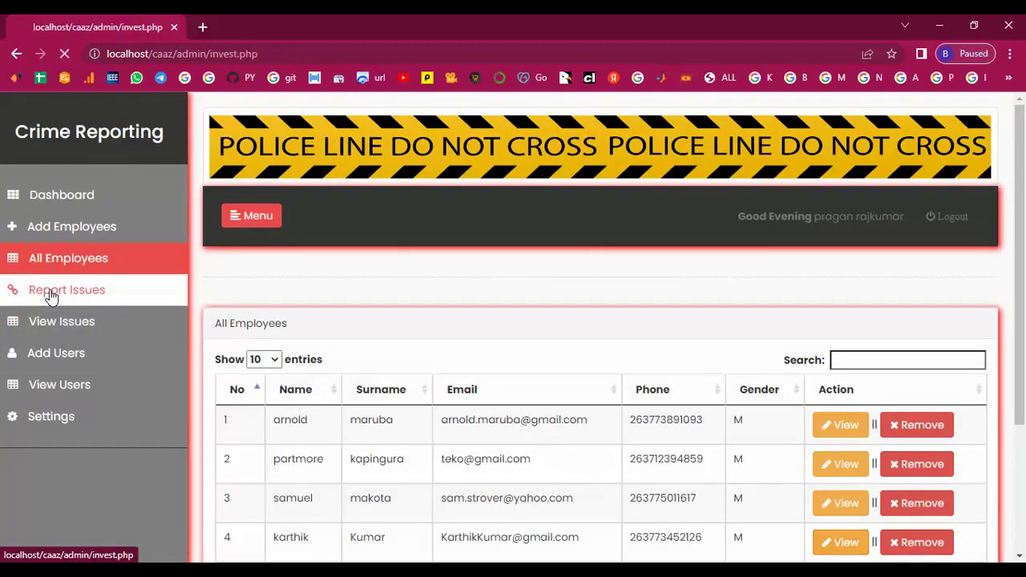
scroll(360, 319, "down", 1)
left_click(584, 297)
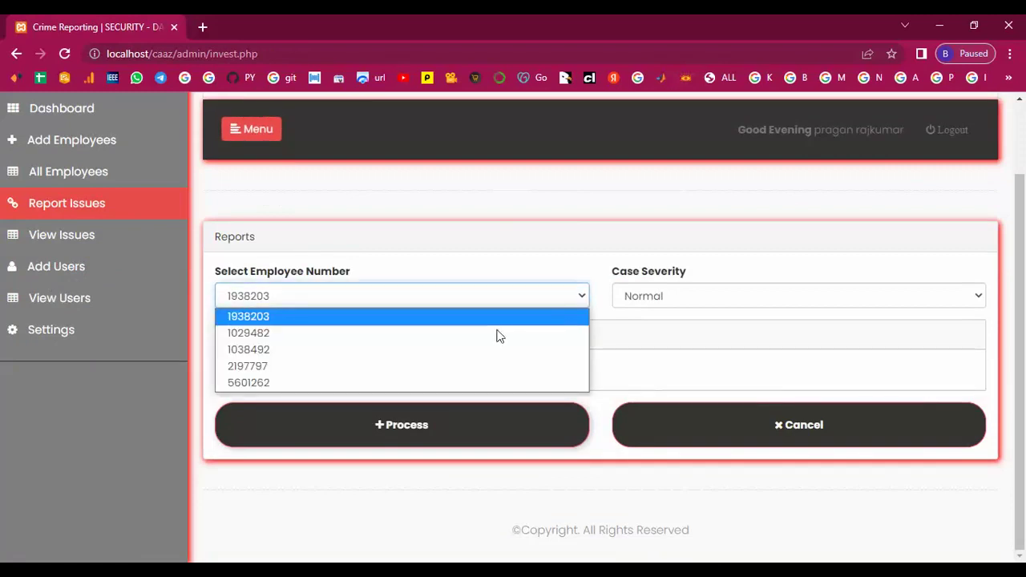
left_click(272, 383)
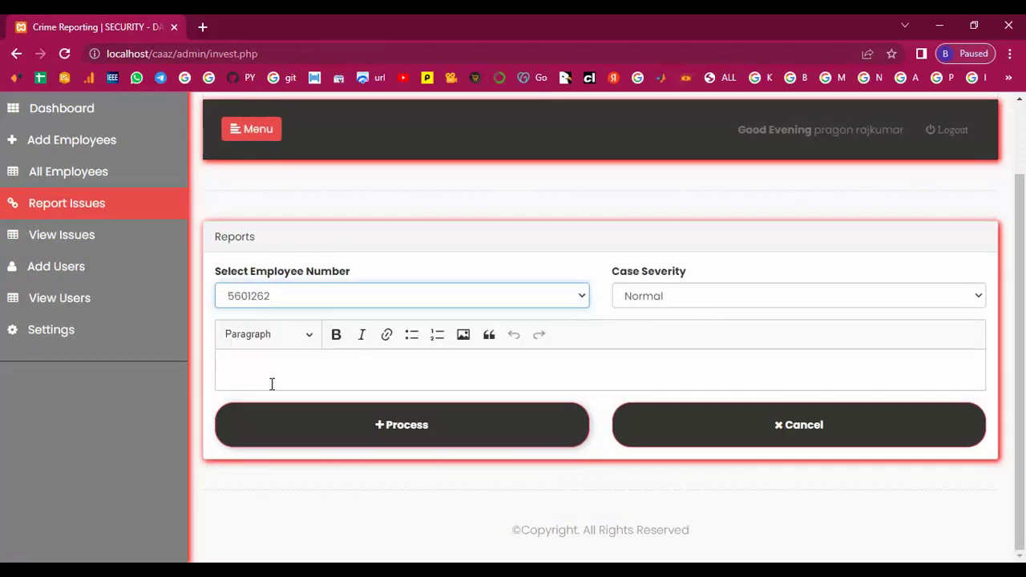
left_click(675, 301)
left_click(676, 333)
left_click(362, 368)
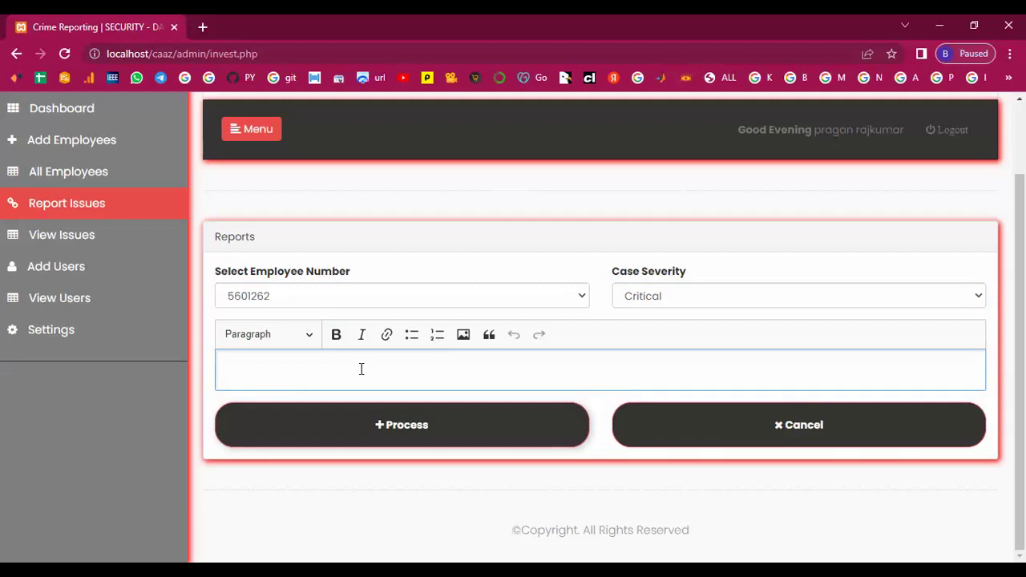
type("Very Critical")
left_click(382, 433)
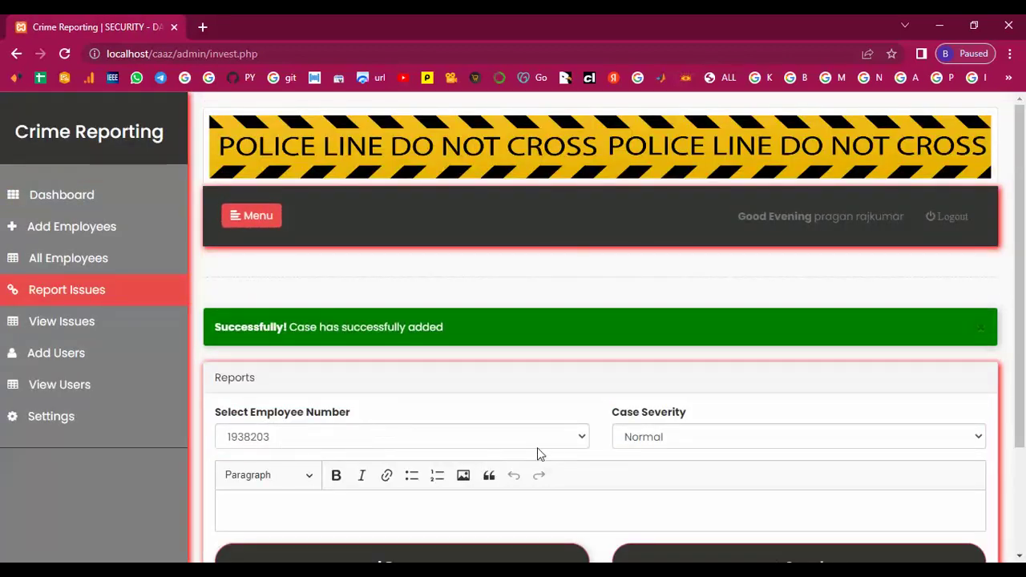
Report a second case with Danger severity for another employee
left_click(579, 439)
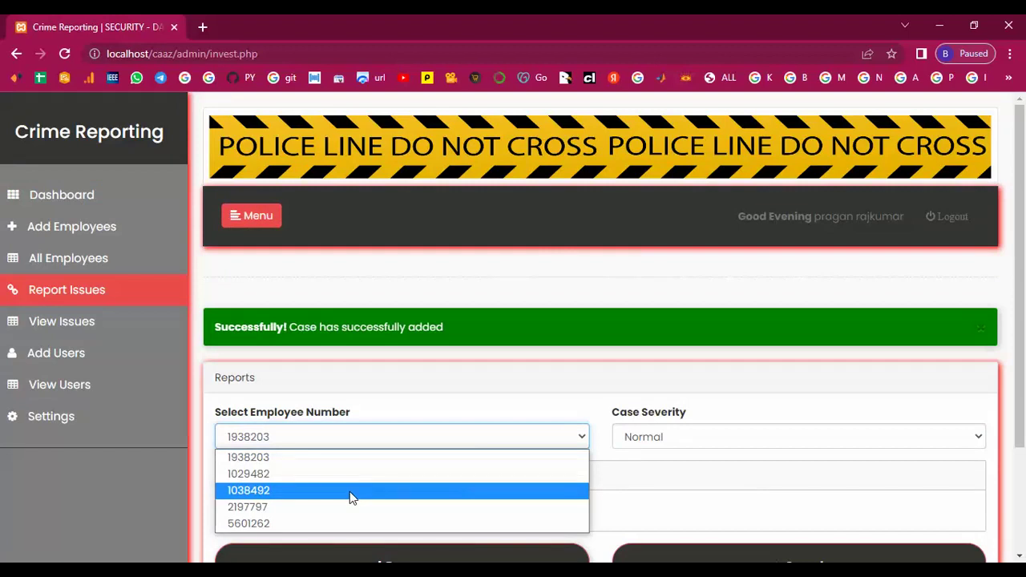
left_click(261, 508)
left_click(766, 383)
left_click(679, 436)
left_click(314, 450)
type("Very Danger")
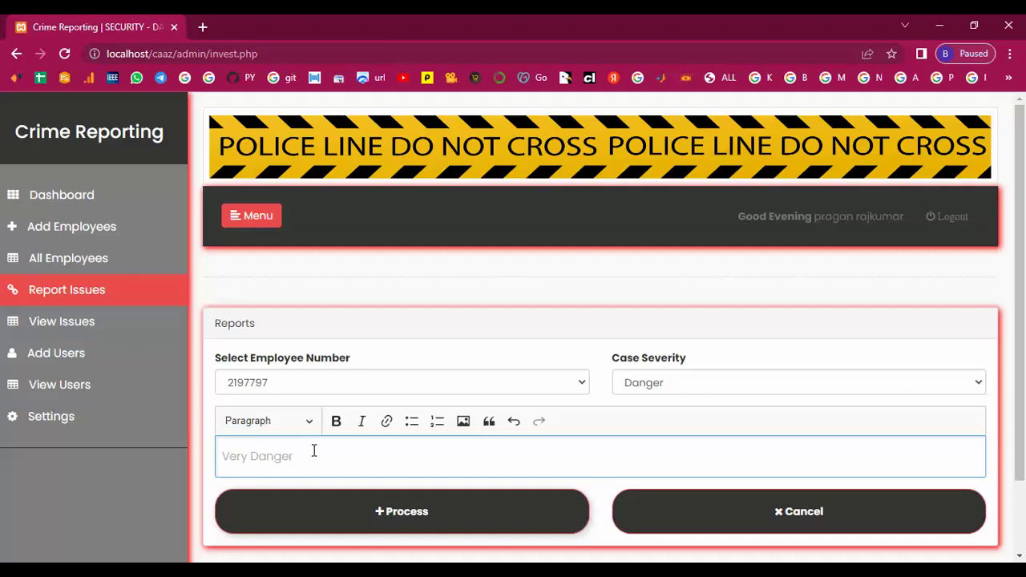
left_click(387, 520)
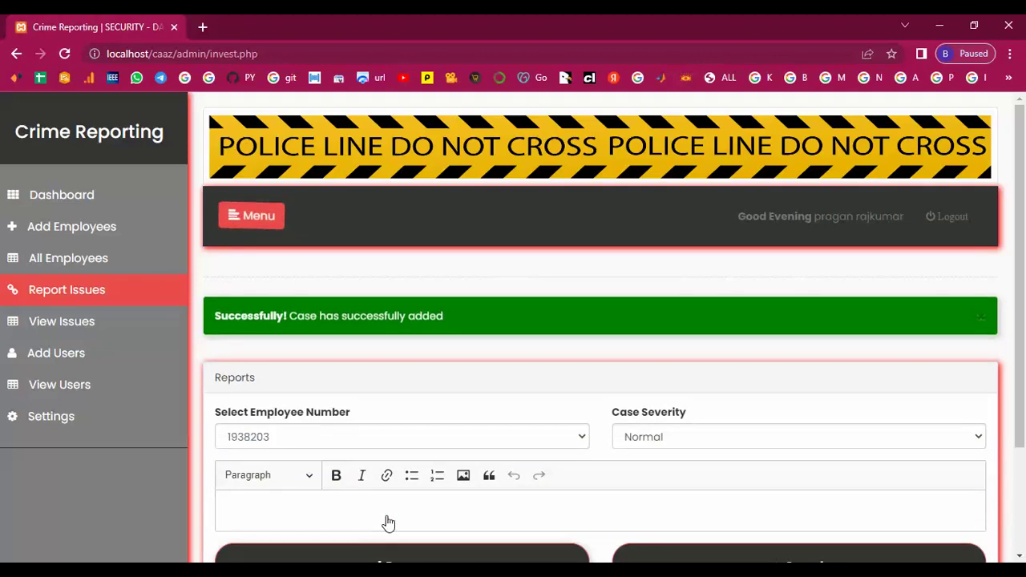
Report a third Danger-severity case, then show the All Issues list
left_click(583, 439)
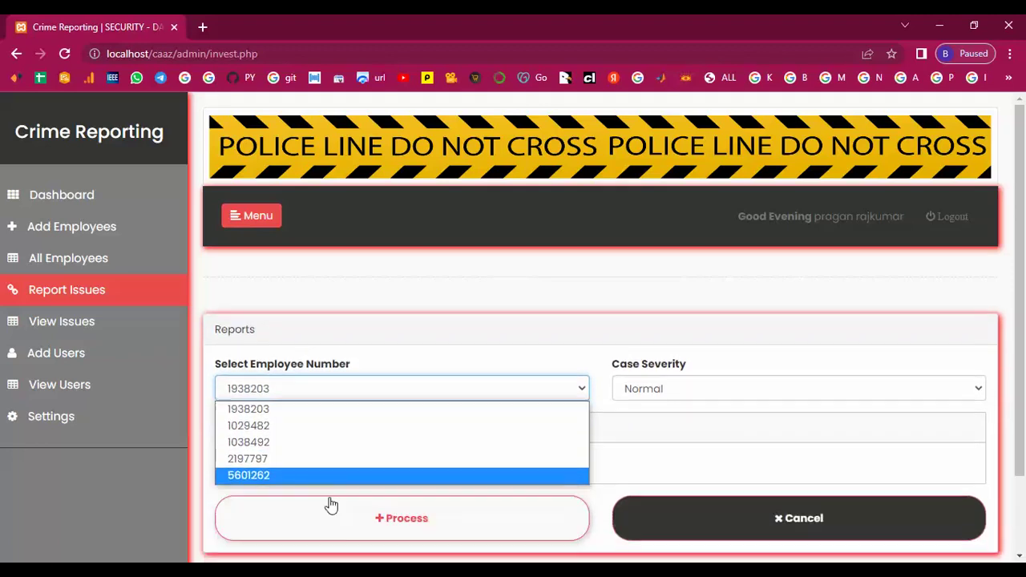
left_click(311, 435)
left_click(831, 386)
left_click(714, 439)
left_click(445, 450)
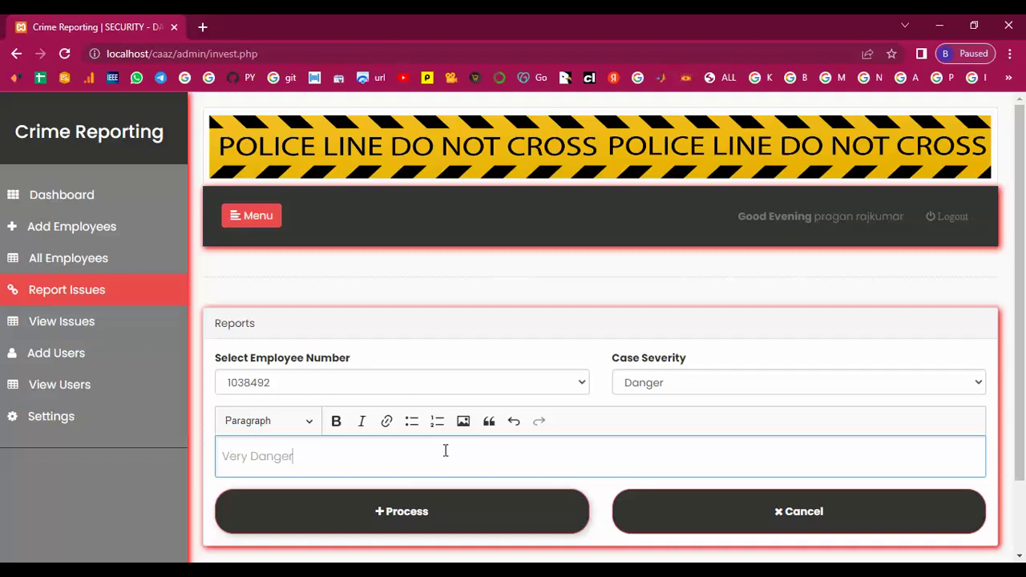
scroll(446, 450, "down", 2)
left_click(405, 431)
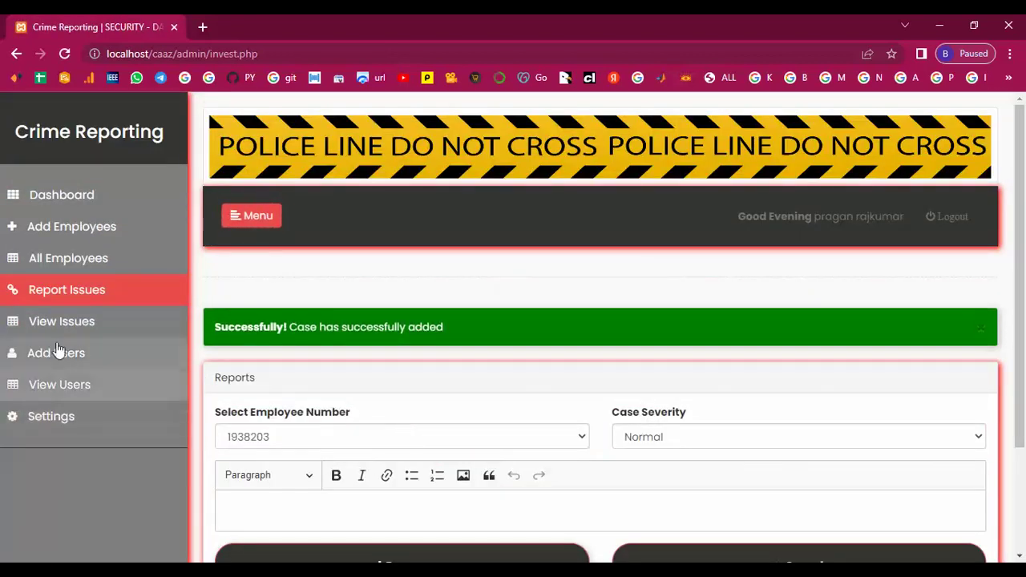
left_click(63, 322)
Review the employee details for cases 8, 9 and 10, then go to the Add Users form
scroll(305, 449, "down", 3)
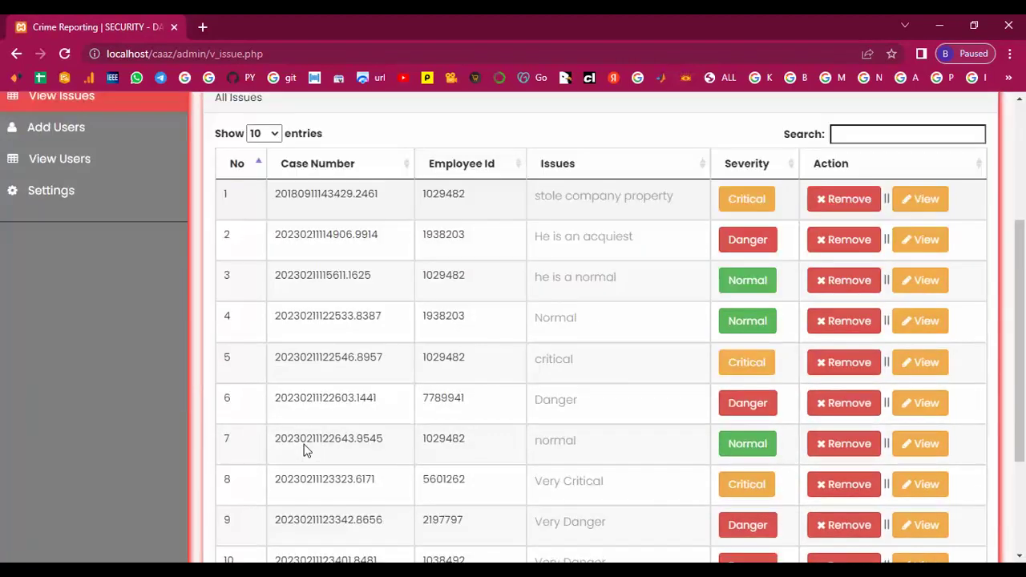
scroll(305, 451, "down", 2)
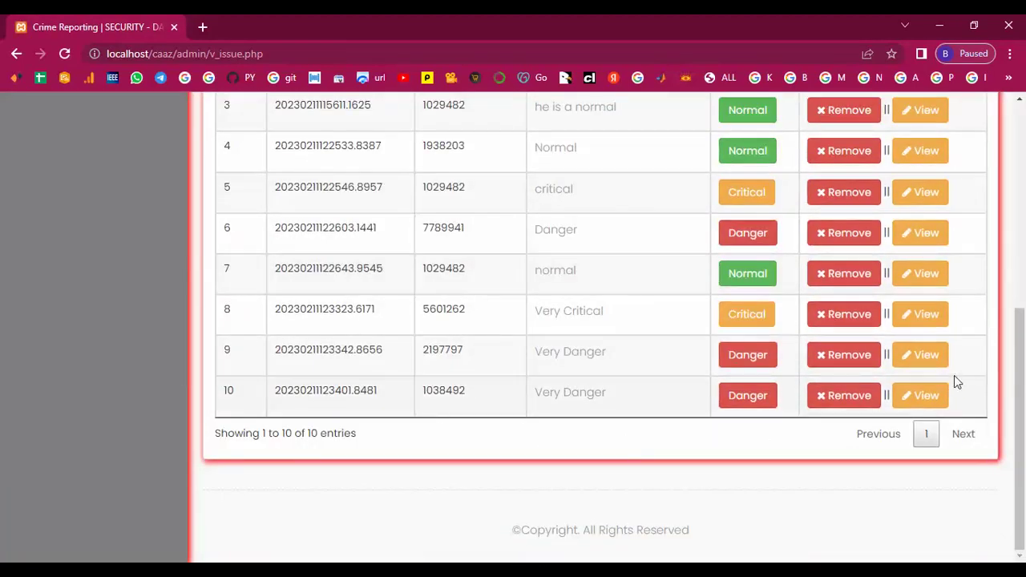
left_click(918, 359)
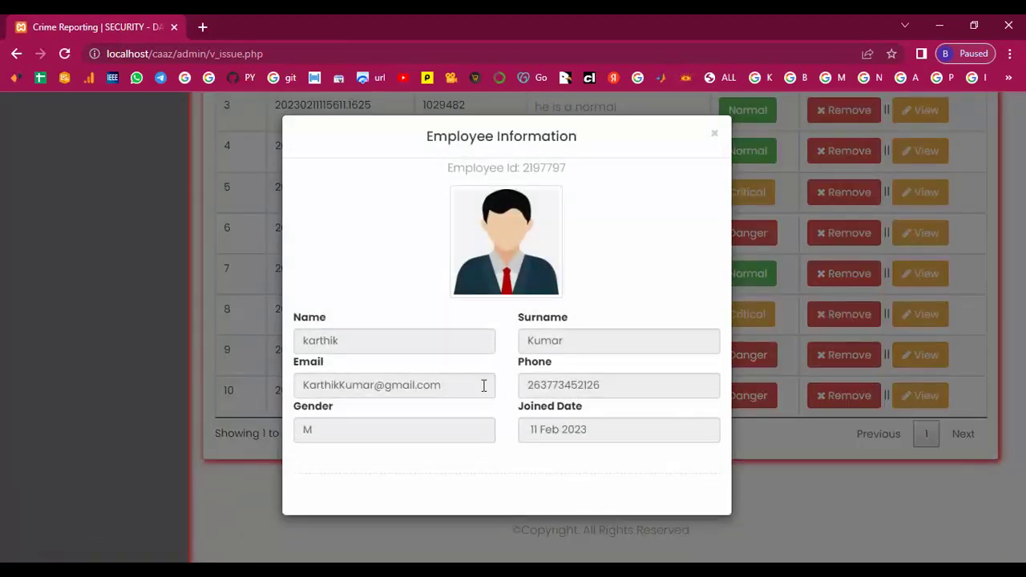
left_click(711, 137)
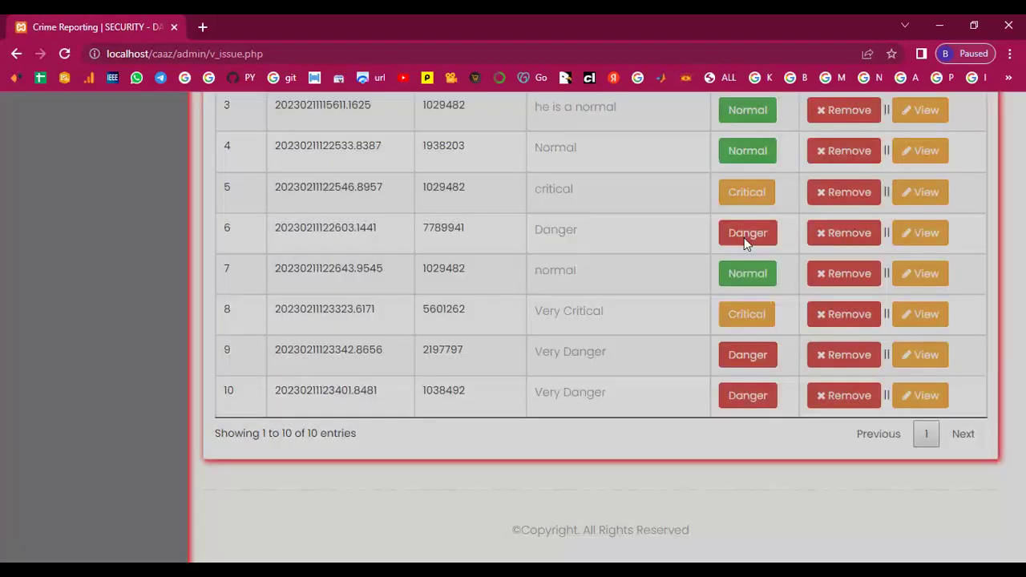
left_click(934, 399)
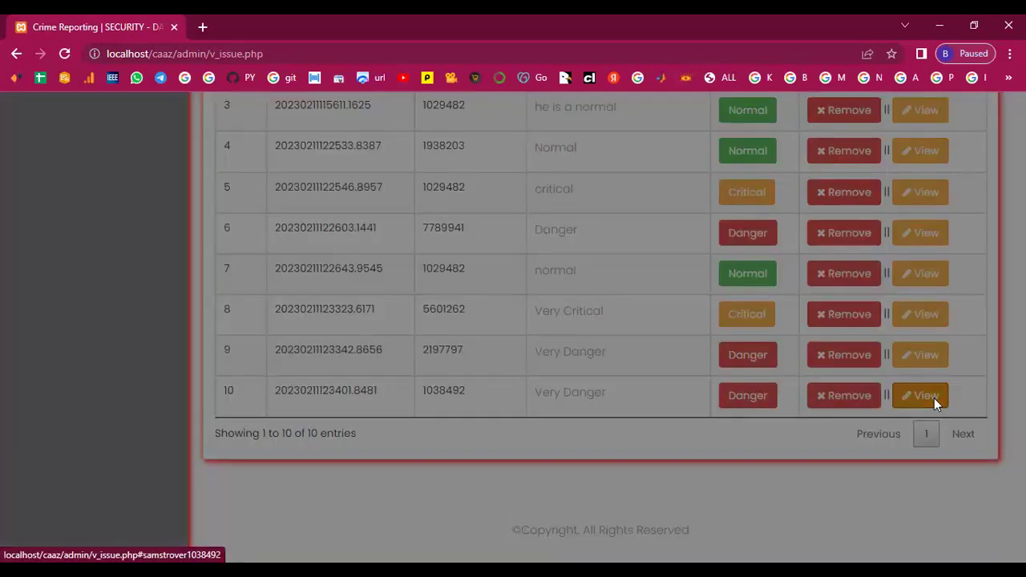
left_click(715, 134)
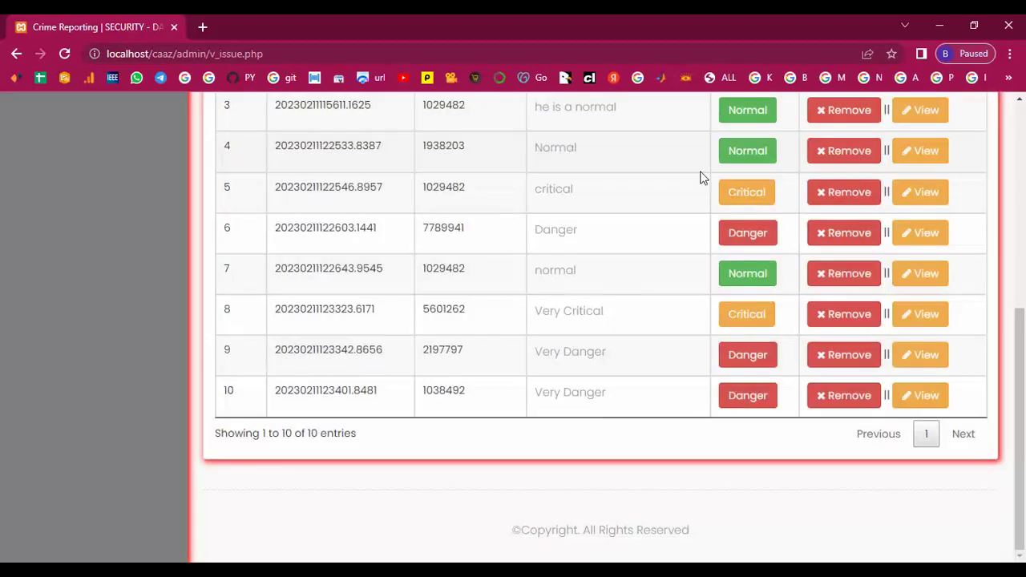
left_click(912, 320)
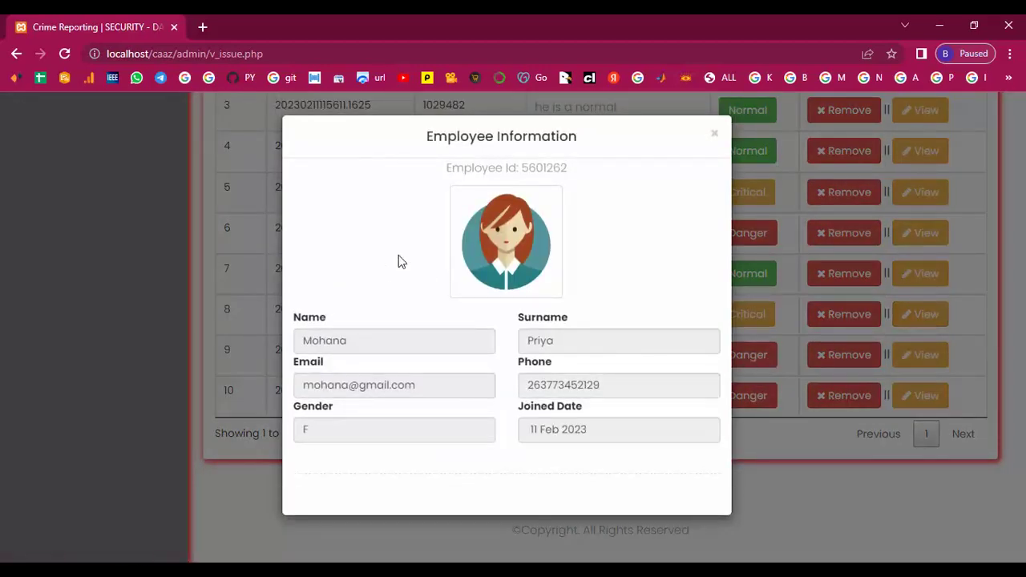
left_click(713, 138)
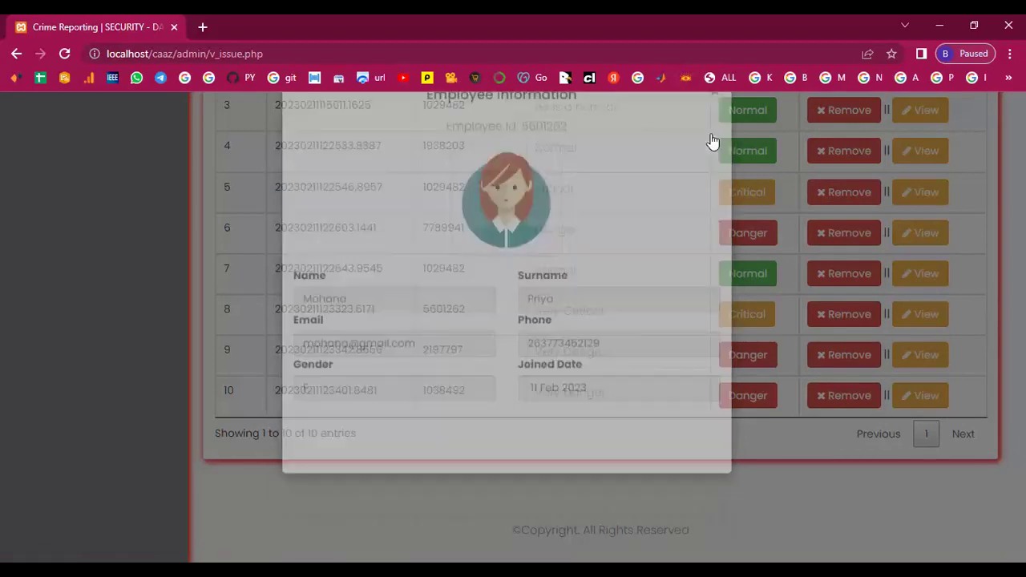
left_click(924, 355)
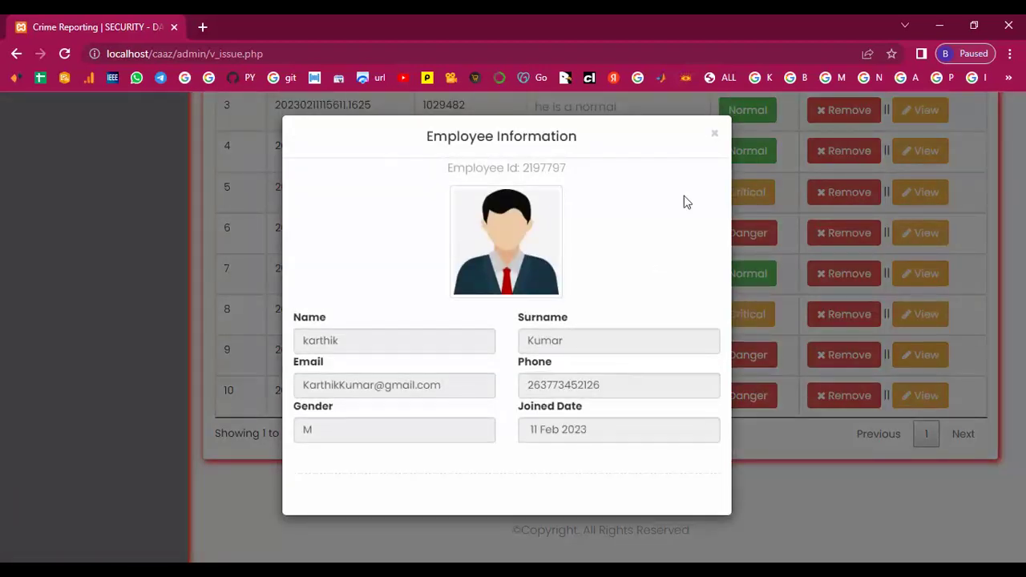
left_click(715, 136)
scroll(498, 425, "up", 5)
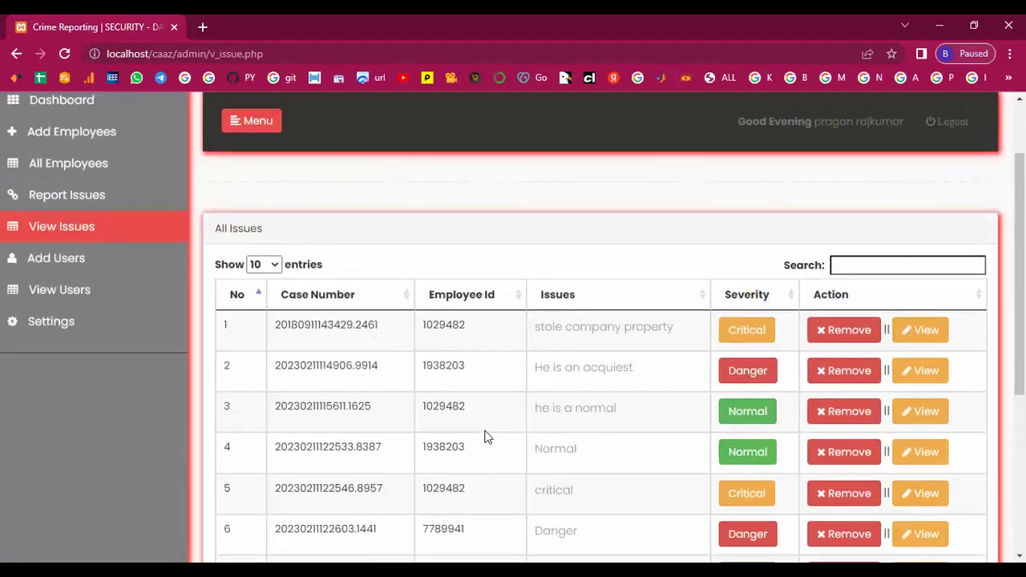
left_click(40, 355)
Keep access level 2 and enter the new user's name, surname and Gmail address
scroll(360, 460, "down", 3)
left_click(451, 326)
left_click(360, 364)
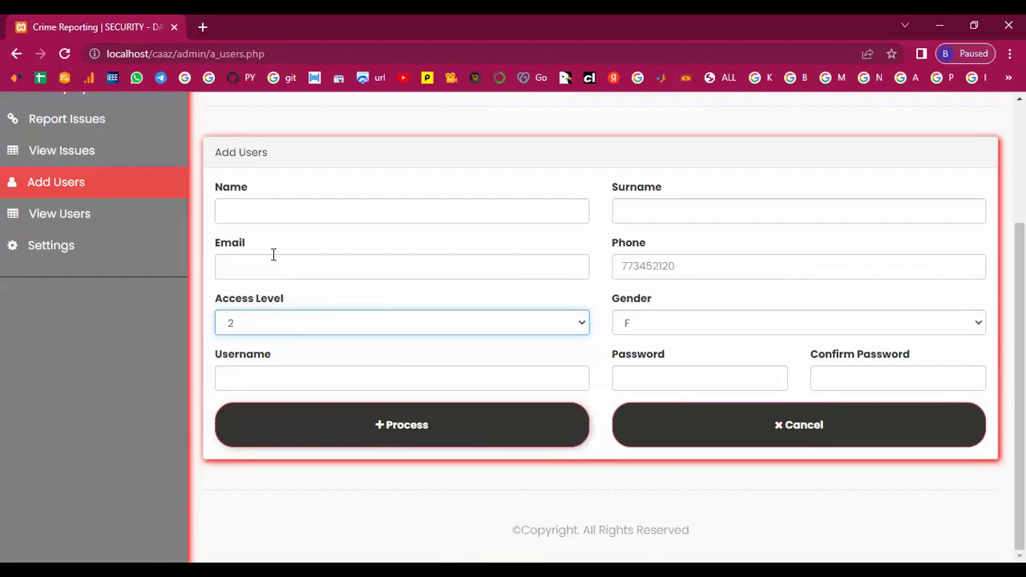
left_click(255, 210)
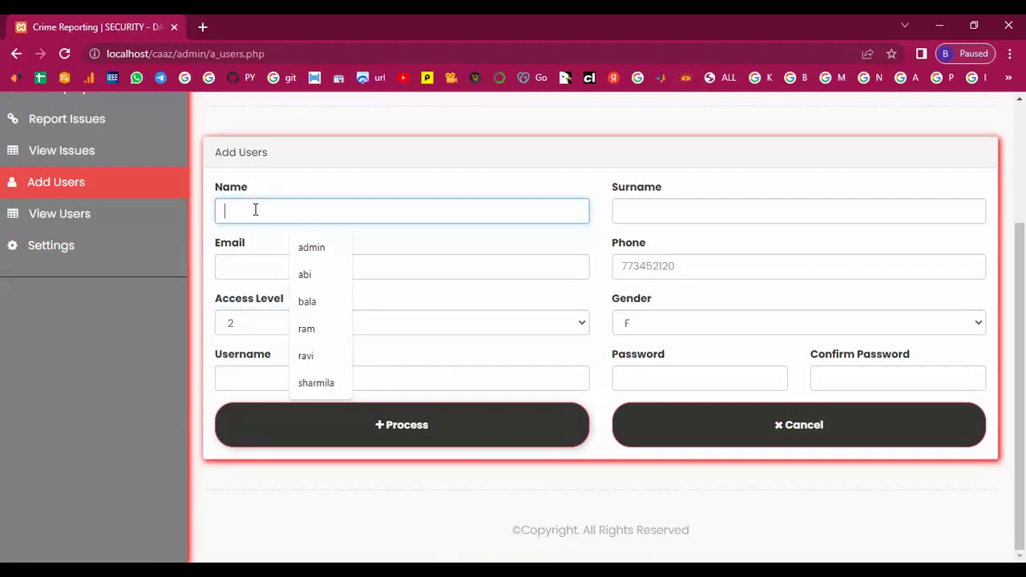
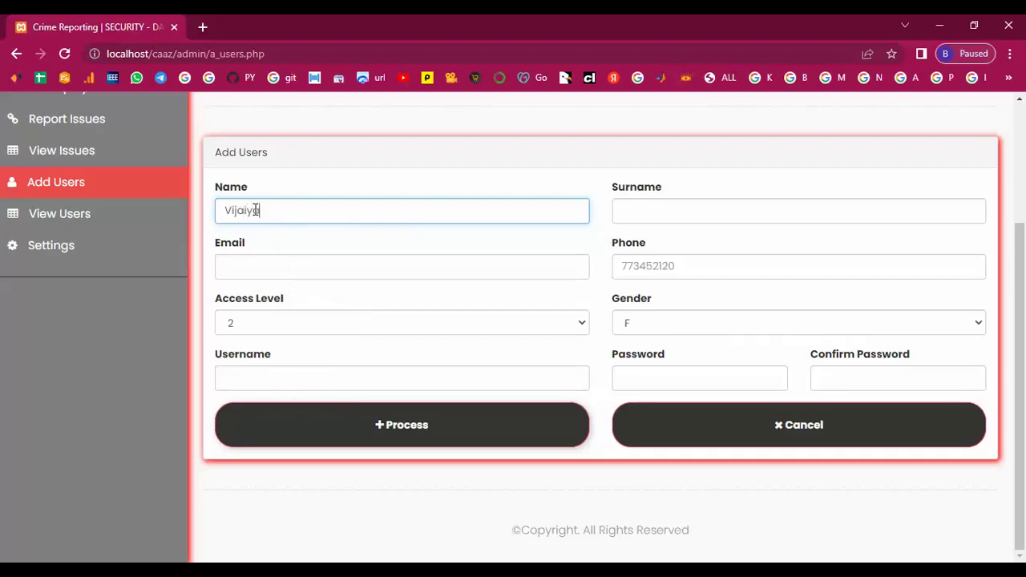
left_click(649, 207)
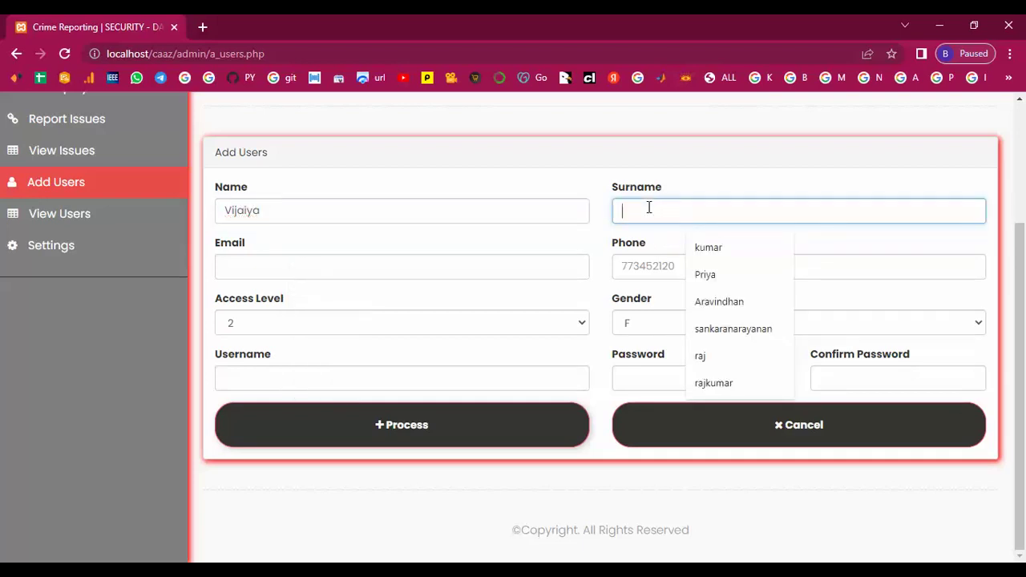
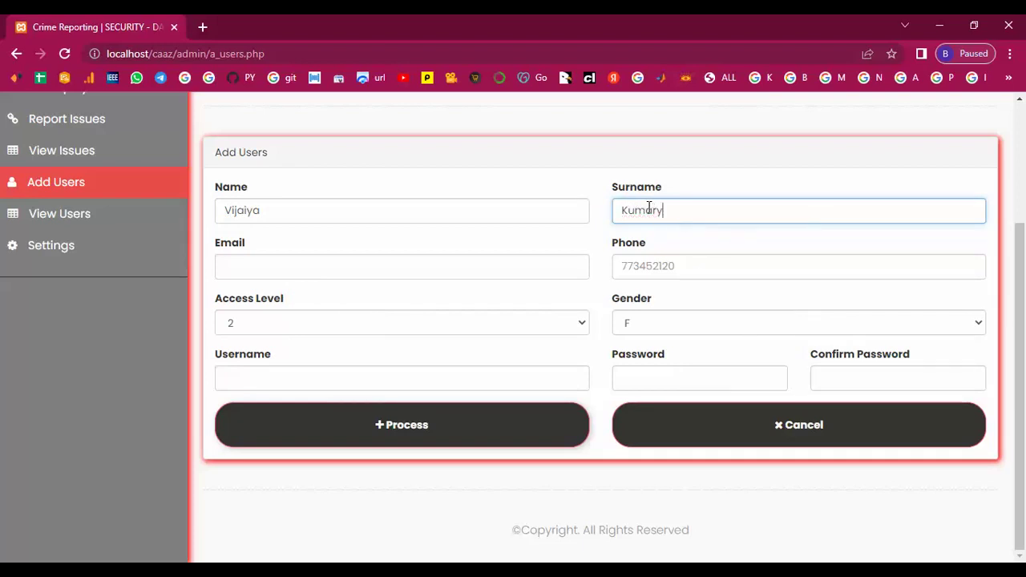
left_click(267, 260)
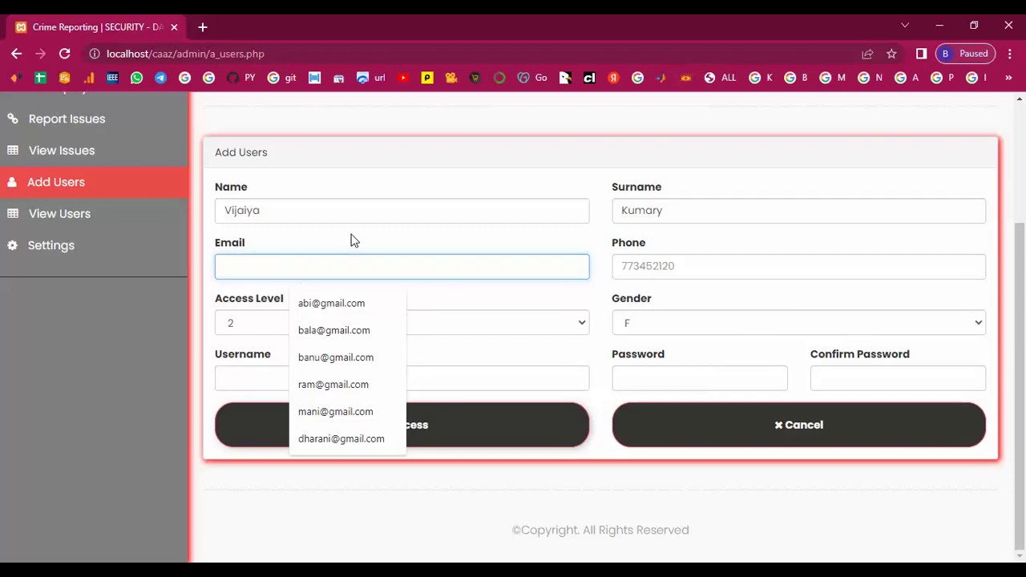
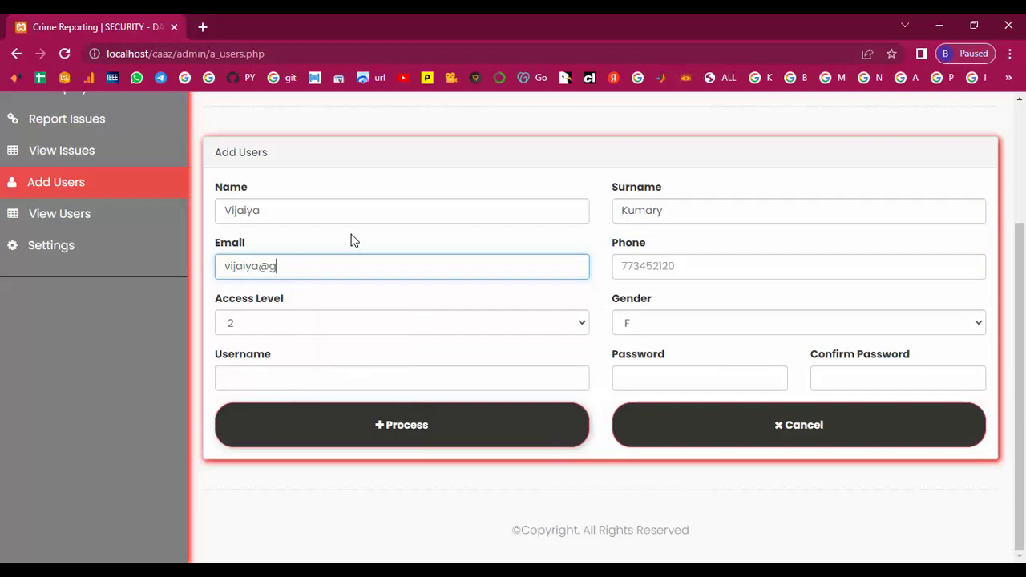
Enter the user's phone number, a username, and the password in both fields
left_click(637, 270)
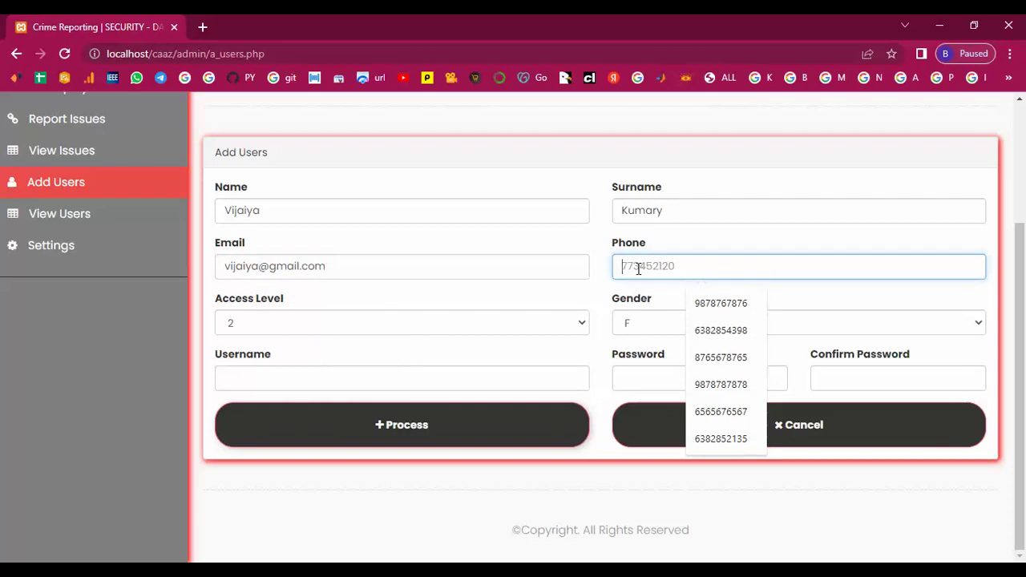
type("773")
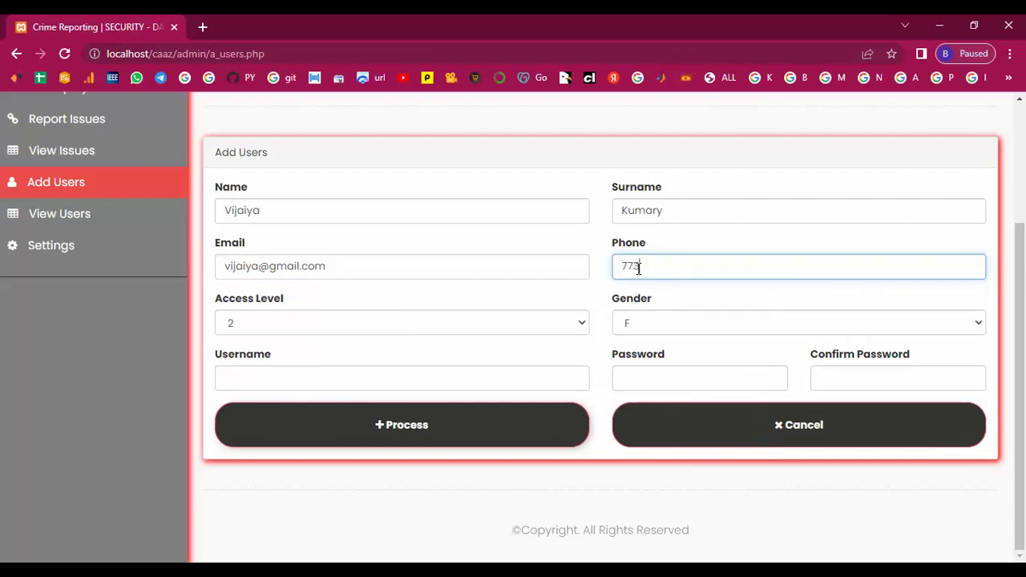
type("452124")
key("BackSpace")
type("5")
left_click(354, 381)
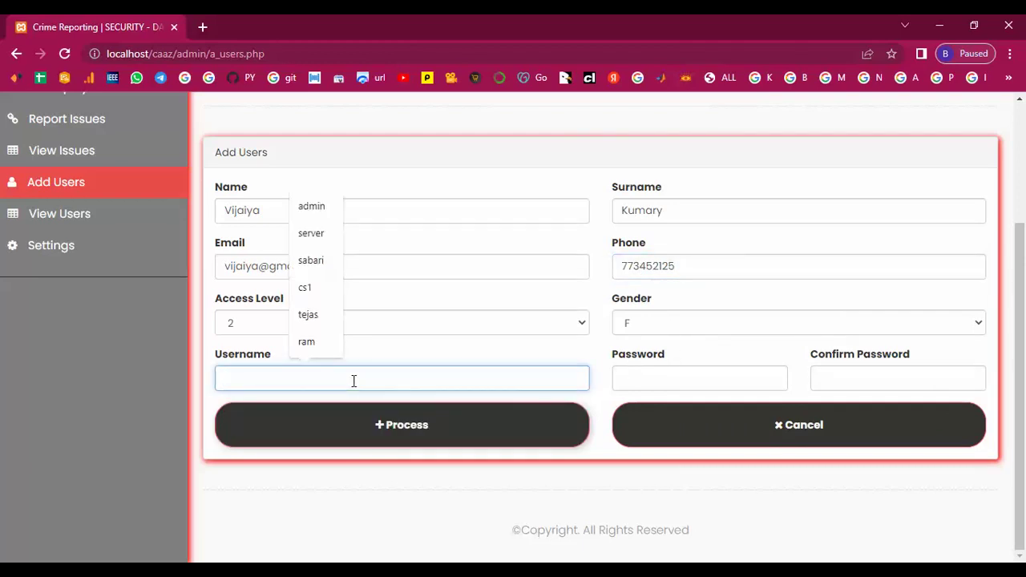
type("vijaya")
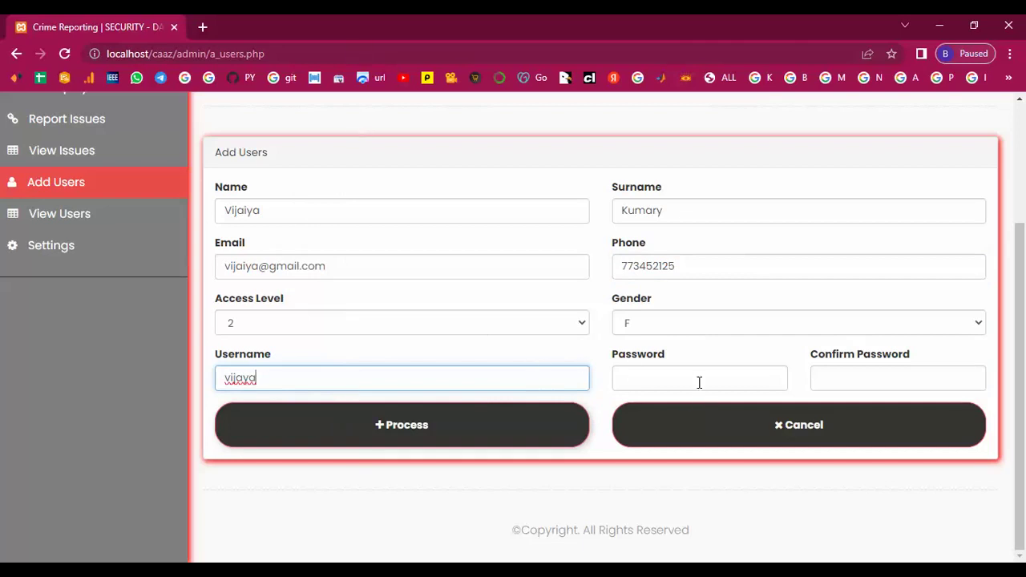
left_click(697, 379)
type("1234")
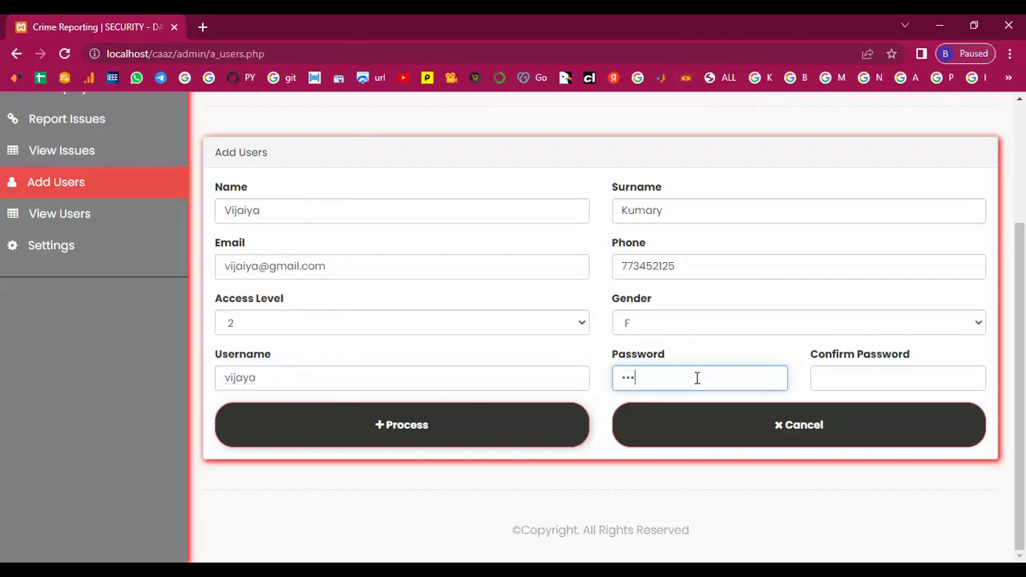
type("56")
left_click(879, 376)
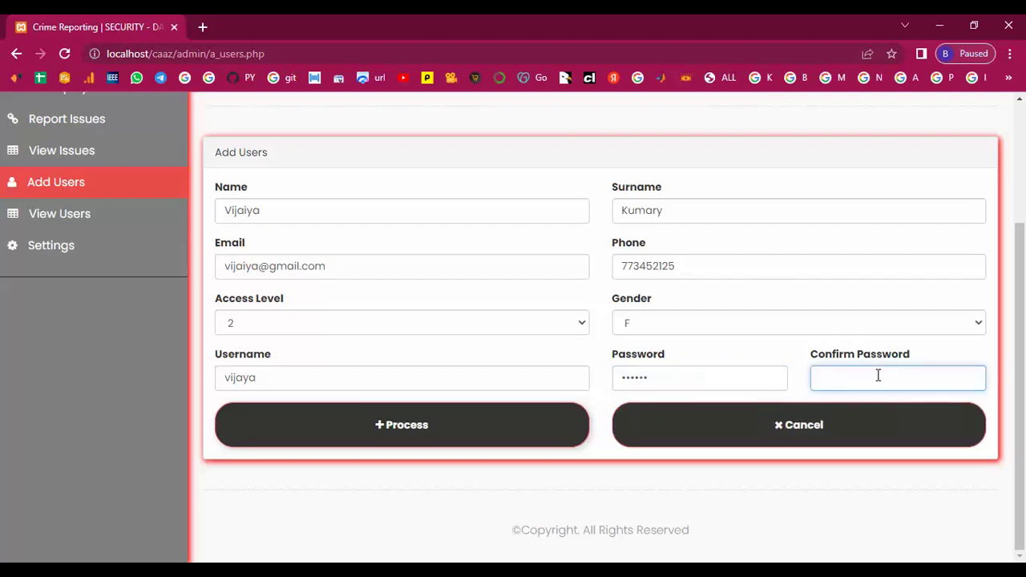
type("123456")
Submit the previous user, then give the next one access level 3, name, surname and e-mail
left_click(384, 433)
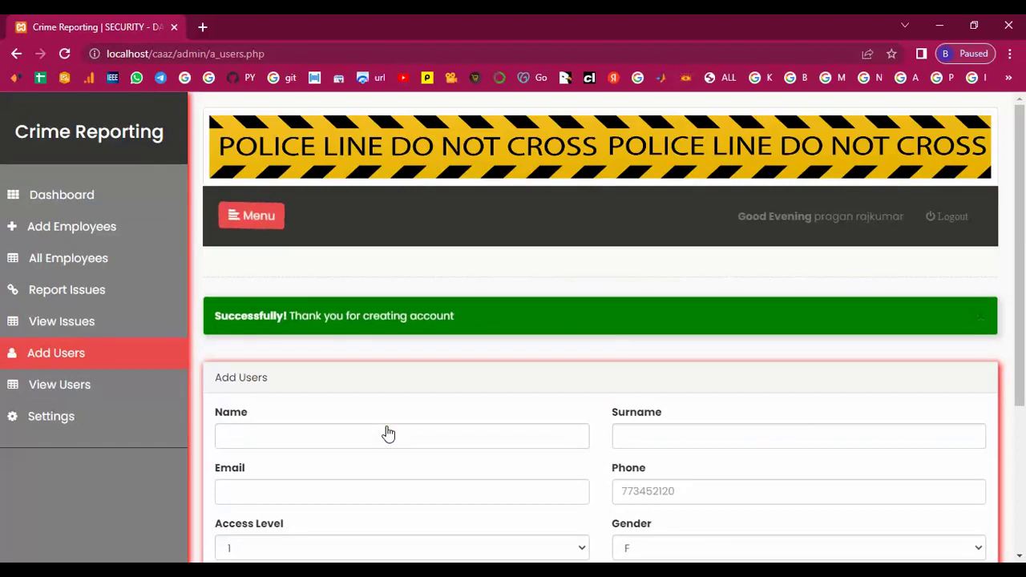
scroll(388, 433, "down", 3)
left_click(453, 324)
left_click(382, 378)
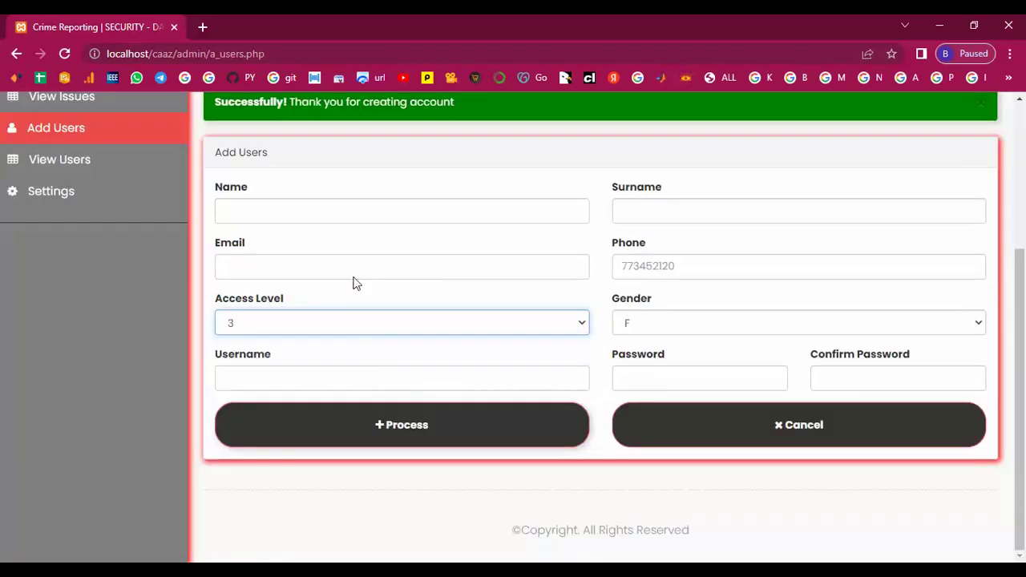
left_click(306, 217)
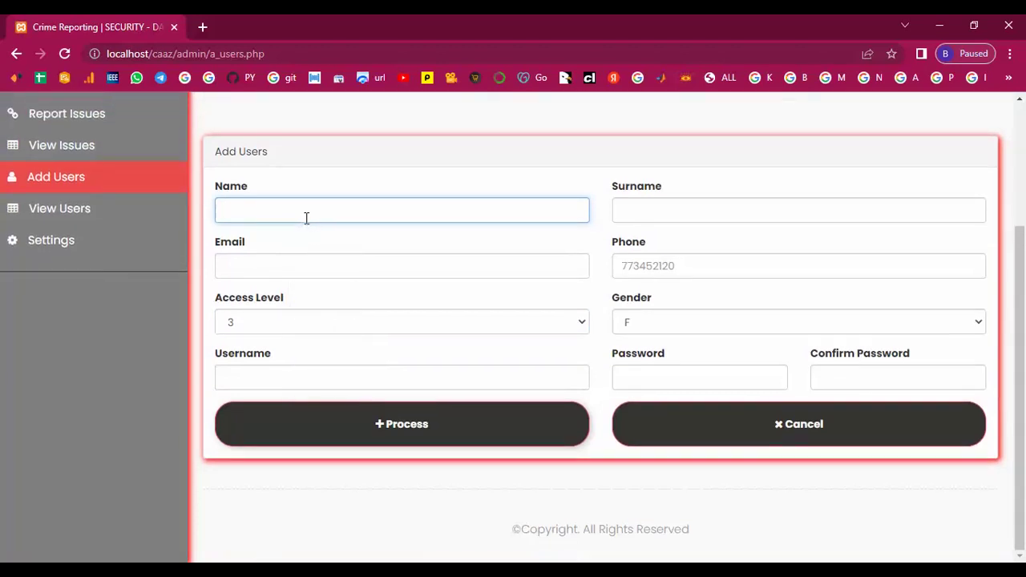
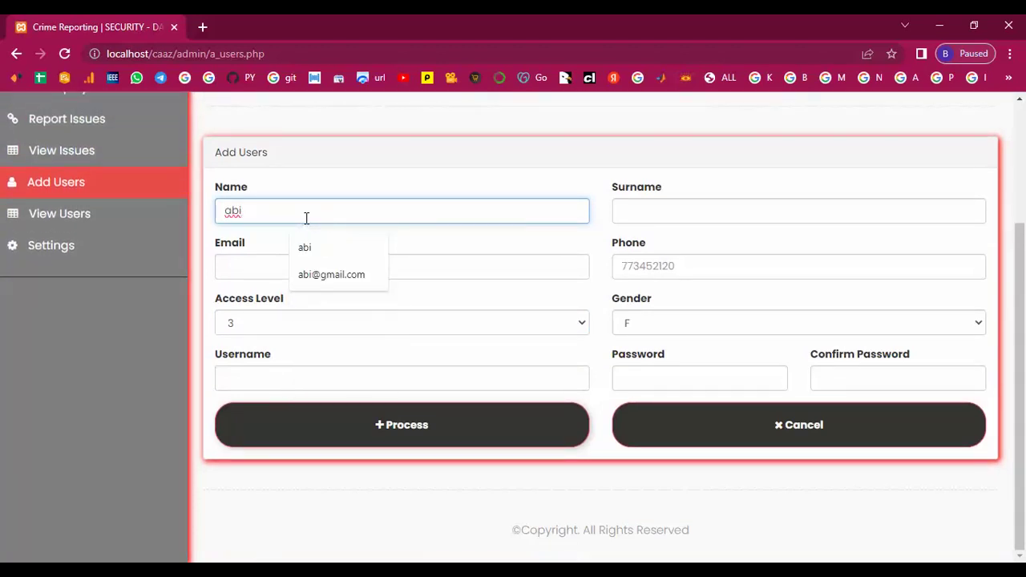
left_click(623, 214)
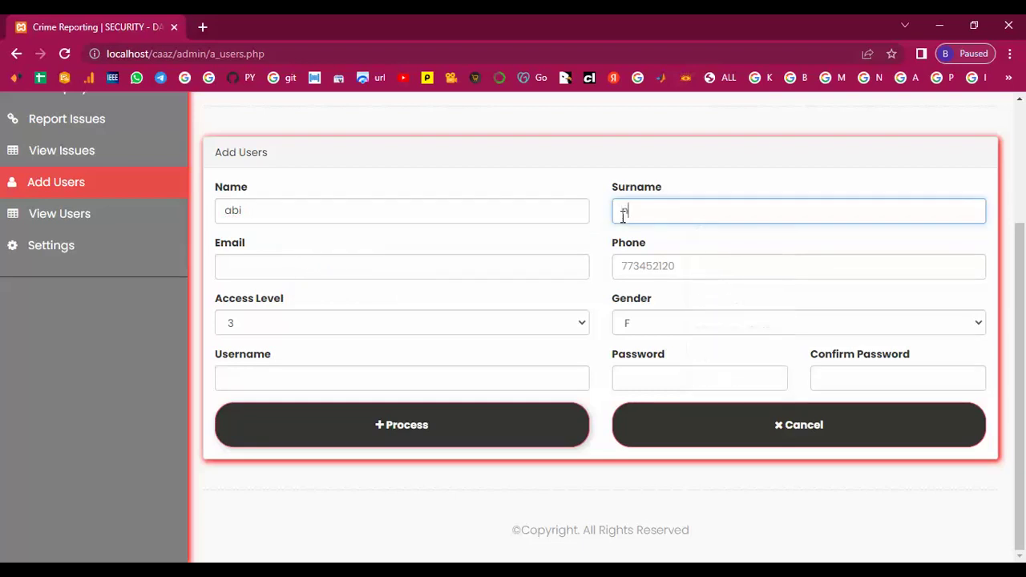
left_click(294, 263)
type("ab")
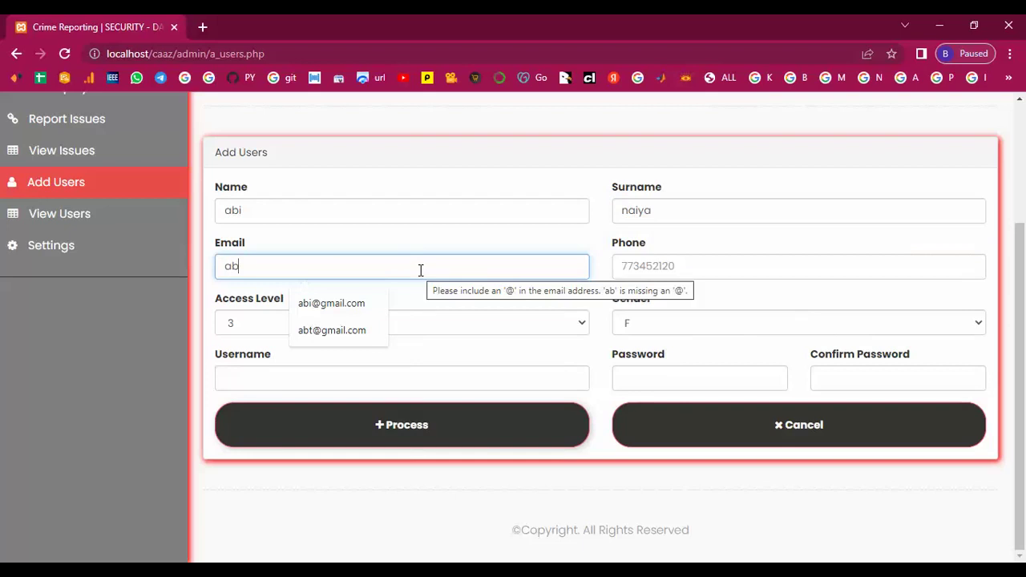
left_click(317, 304)
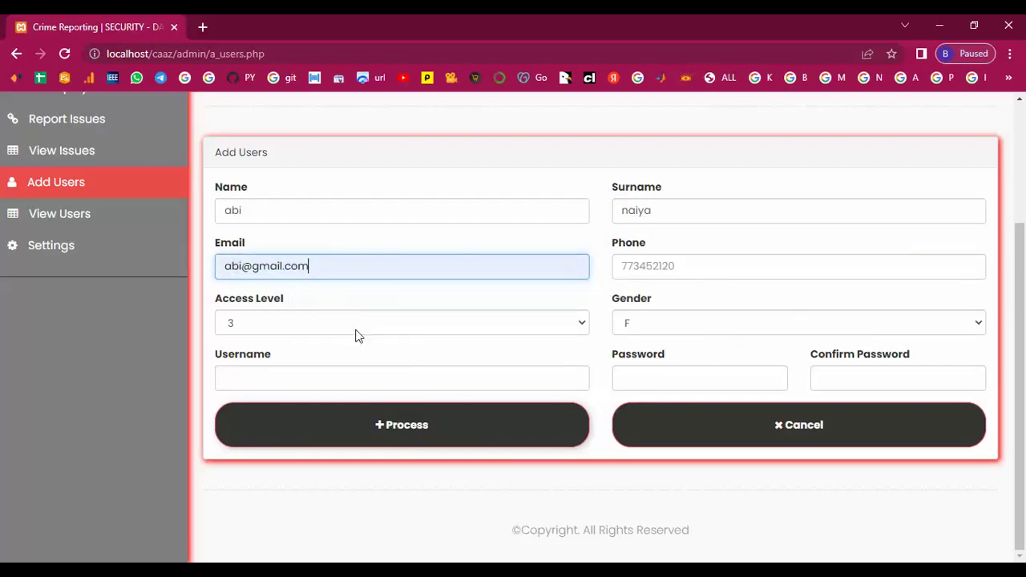
Enter the phone number, username and matching passwords, then create the account
left_click(661, 271)
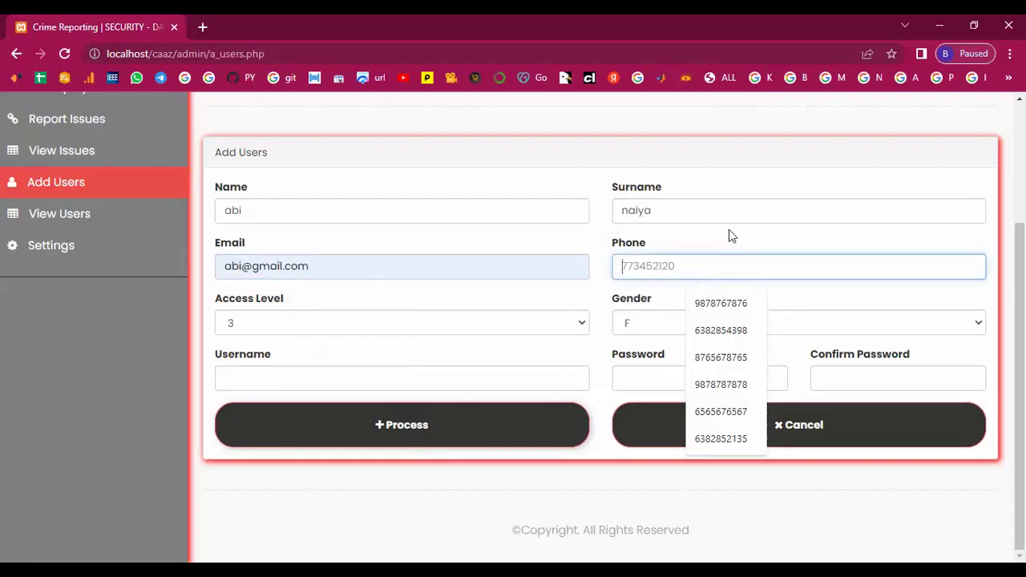
type("77")
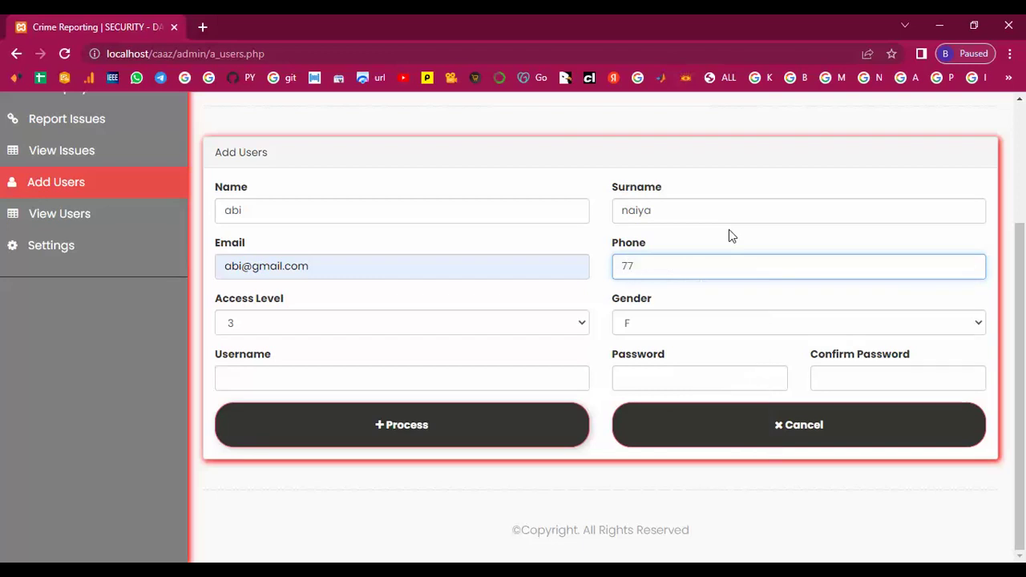
type("3452127")
left_click(307, 372)
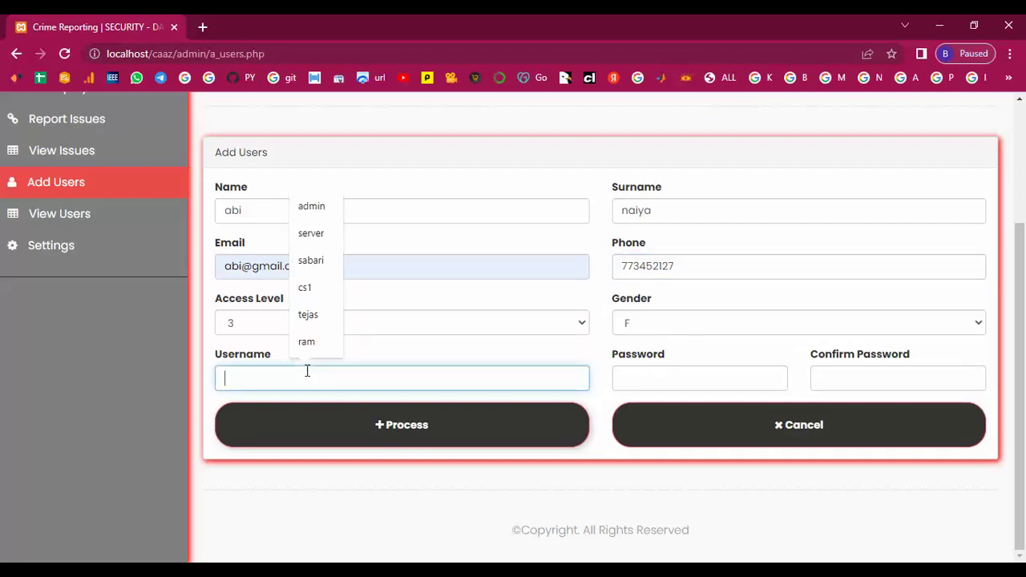
type("abi")
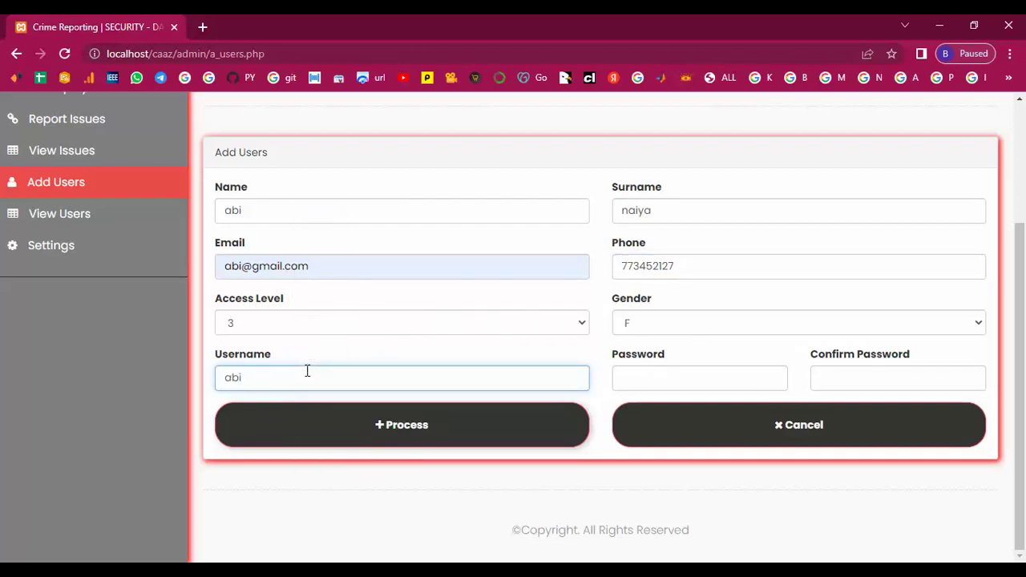
left_click(648, 376)
type("abi123")
left_click(848, 380)
type("abi123")
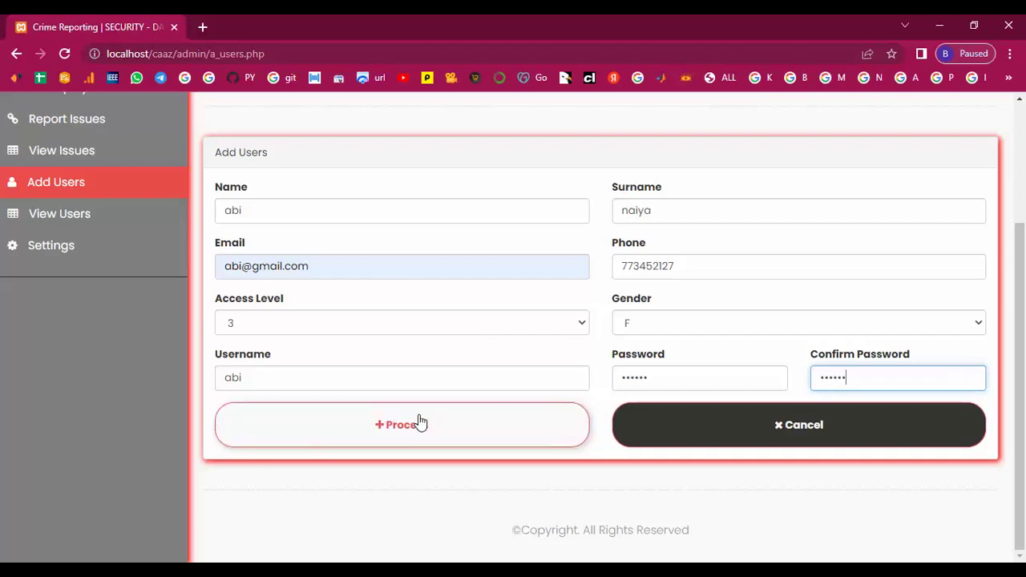
left_click(419, 422)
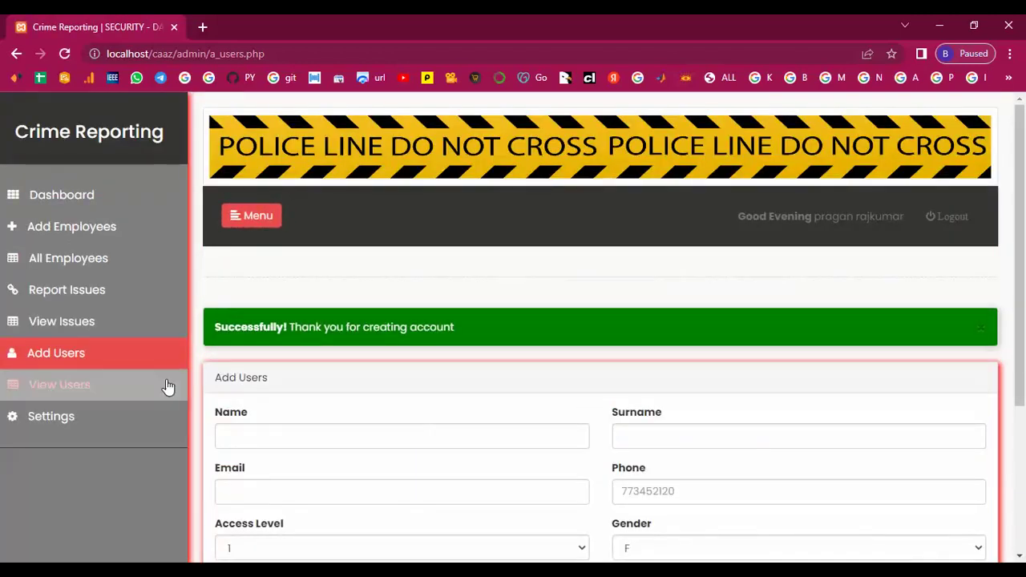
Open View Users and highlight the new sixth user's row in the table
left_click(64, 392)
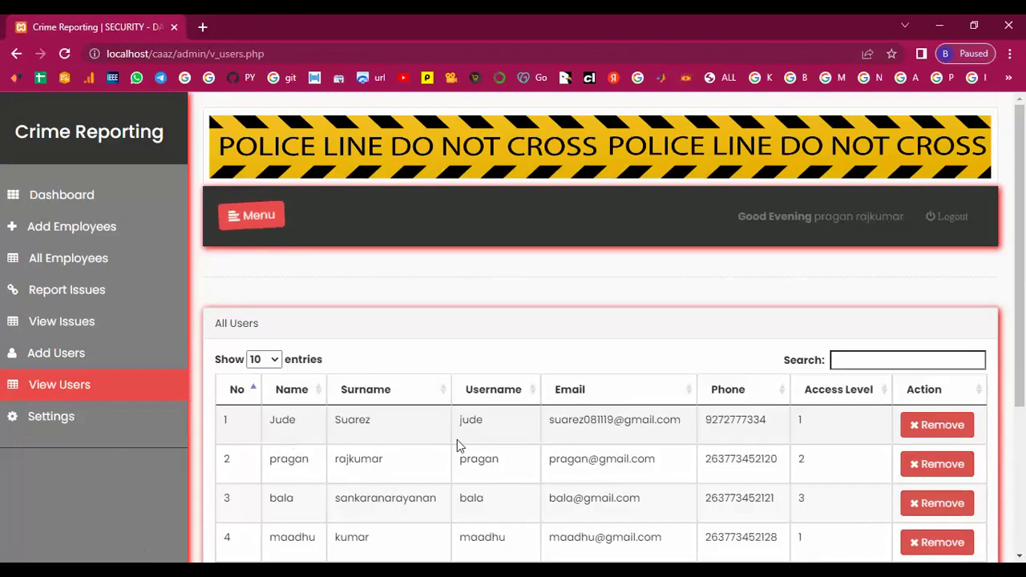
scroll(458, 440, "down", 3)
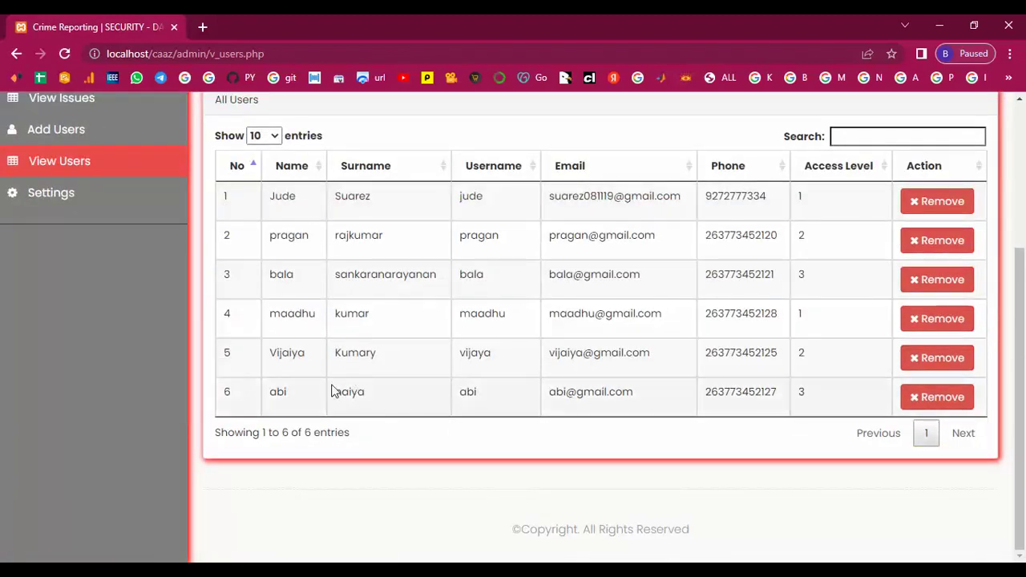
left_click_drag(319, 403, 550, 397)
left_click_drag(254, 344, 836, 333)
left_click(836, 332)
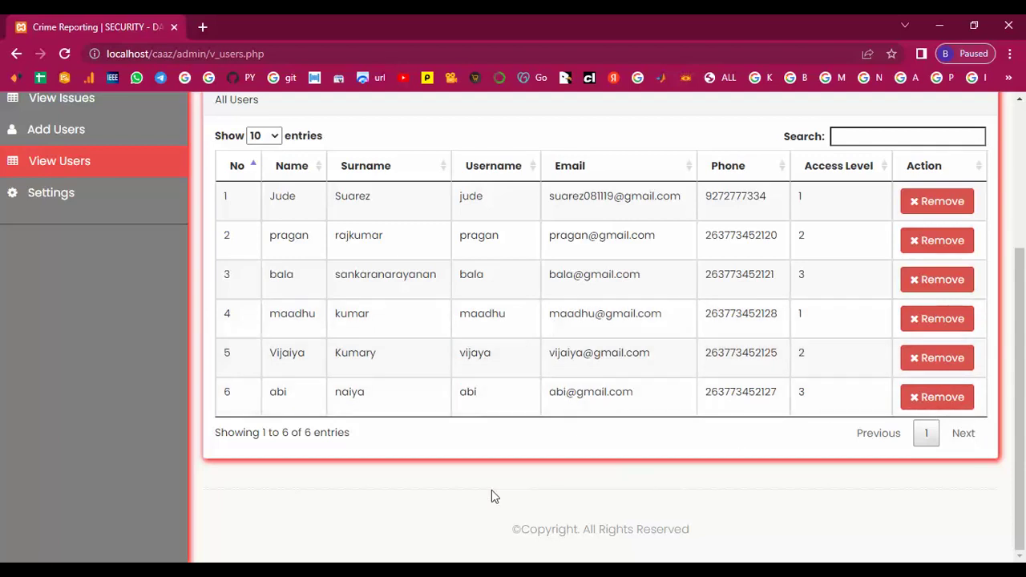
scroll(223, 409, "up", 3)
Shorten the admin's surname in account Settings and save the updated profile
left_click(53, 420)
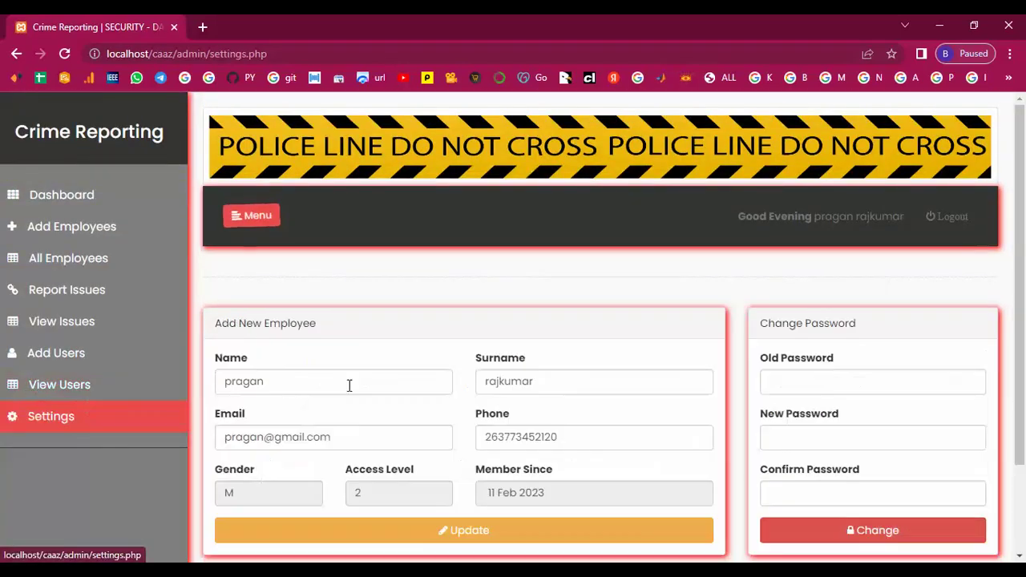
scroll(384, 389, "down", 1)
scroll(417, 391, "down", 2)
left_click_drag(497, 270, 537, 268)
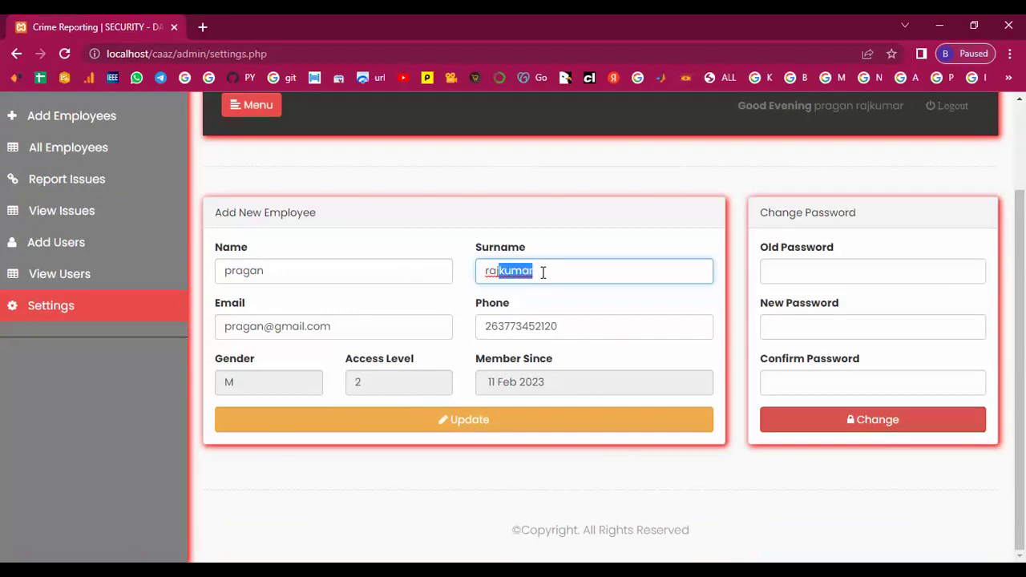
key("BackSpace")
left_click(450, 425)
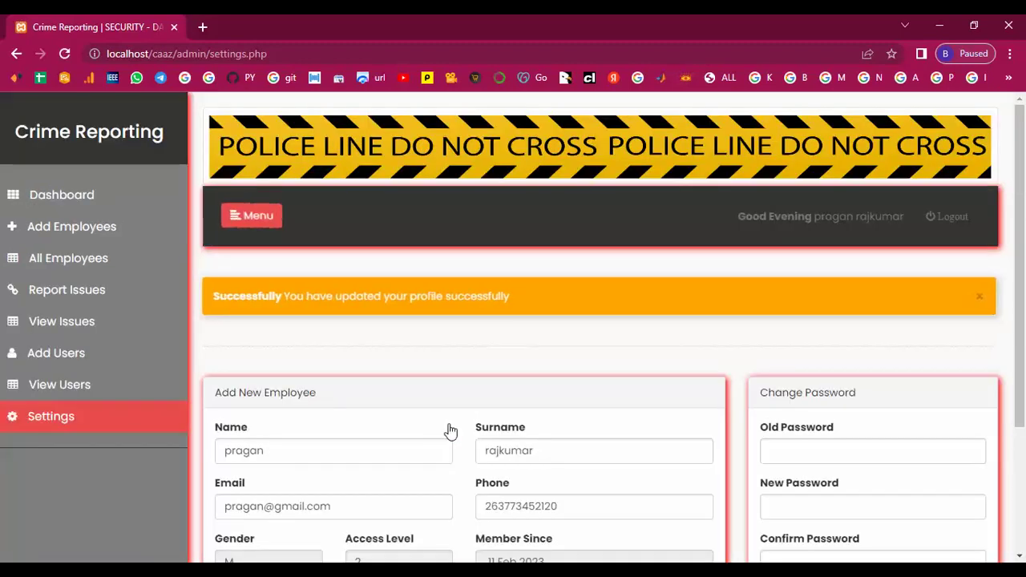
left_click_drag(541, 296, 233, 302)
left_click(407, 327)
Change the account password, confirm the new one, then view the Dashboard totals
scroll(406, 326, "down", 3)
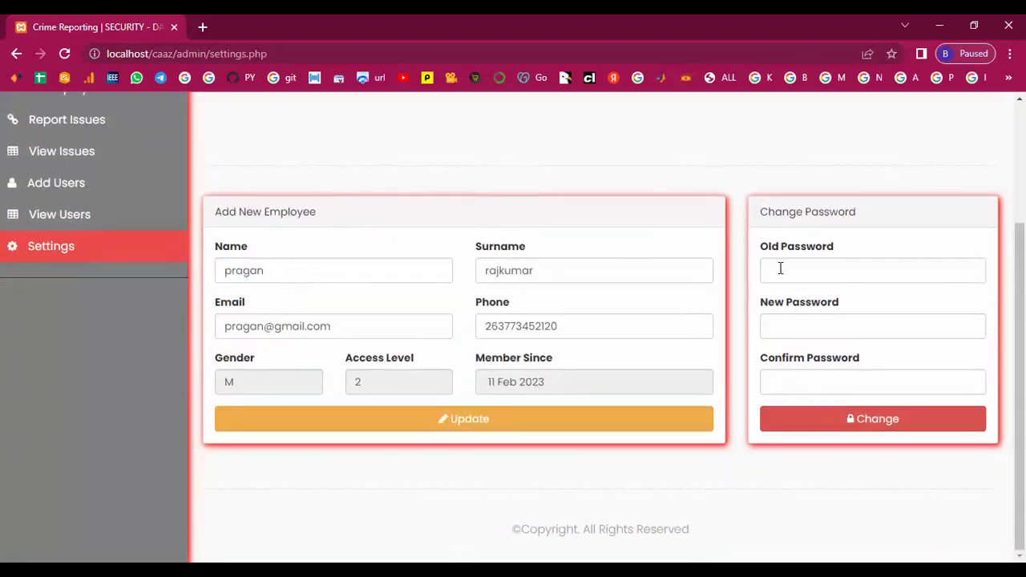
left_click(783, 271)
type("123")
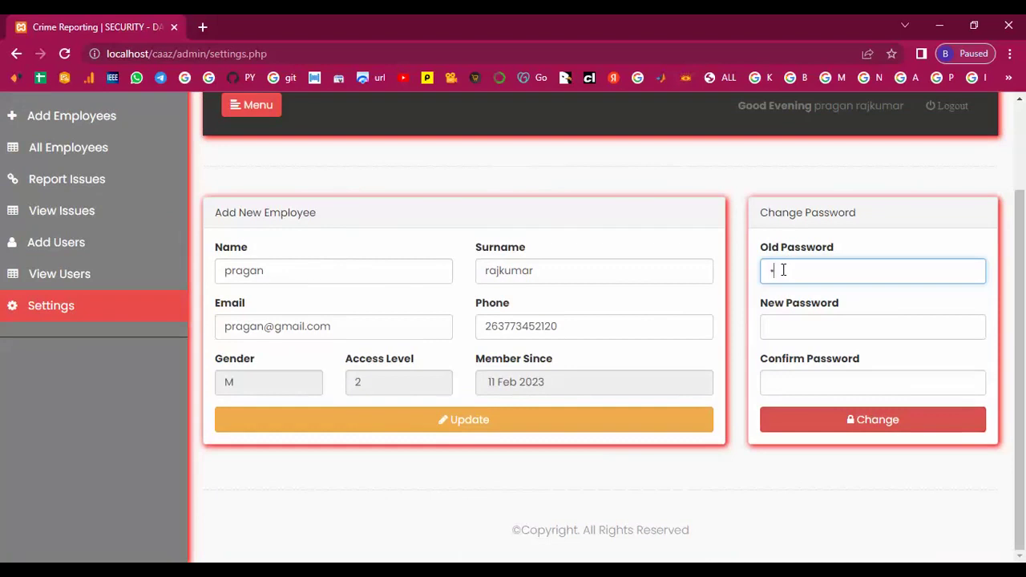
type("456789")
left_click(790, 327)
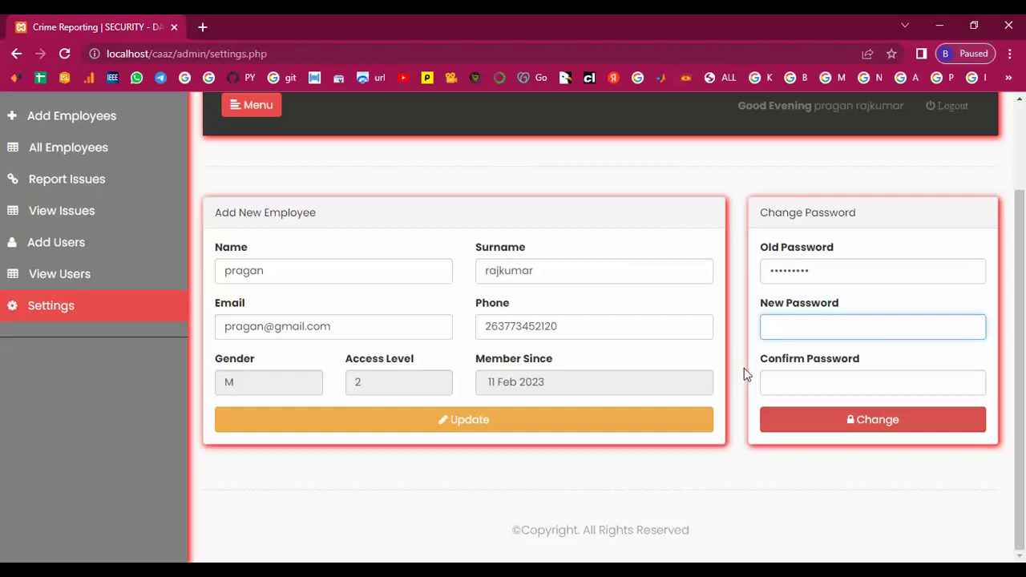
type("12345678901")
left_click(775, 384)
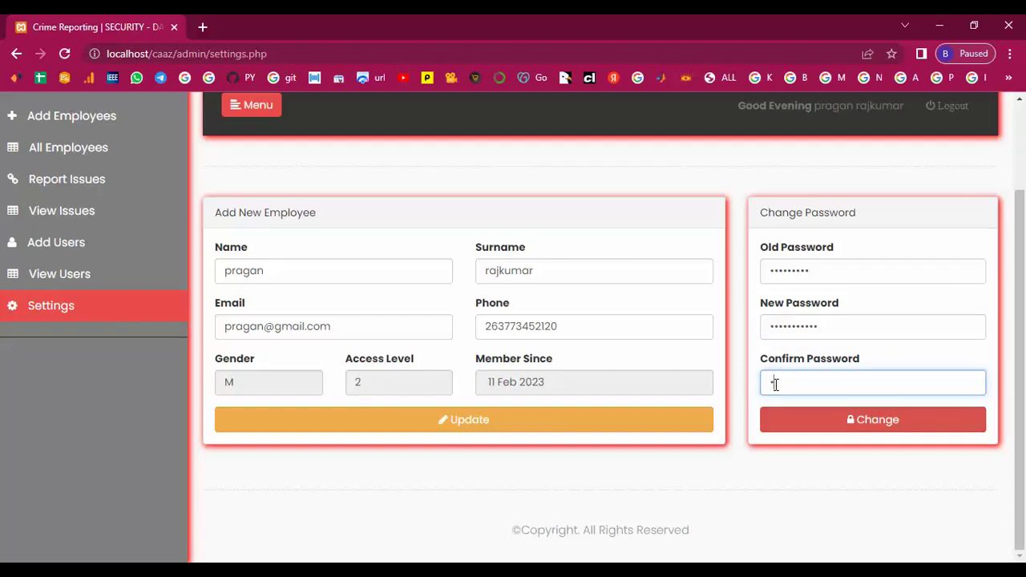
type("12345678901")
left_click(861, 419)
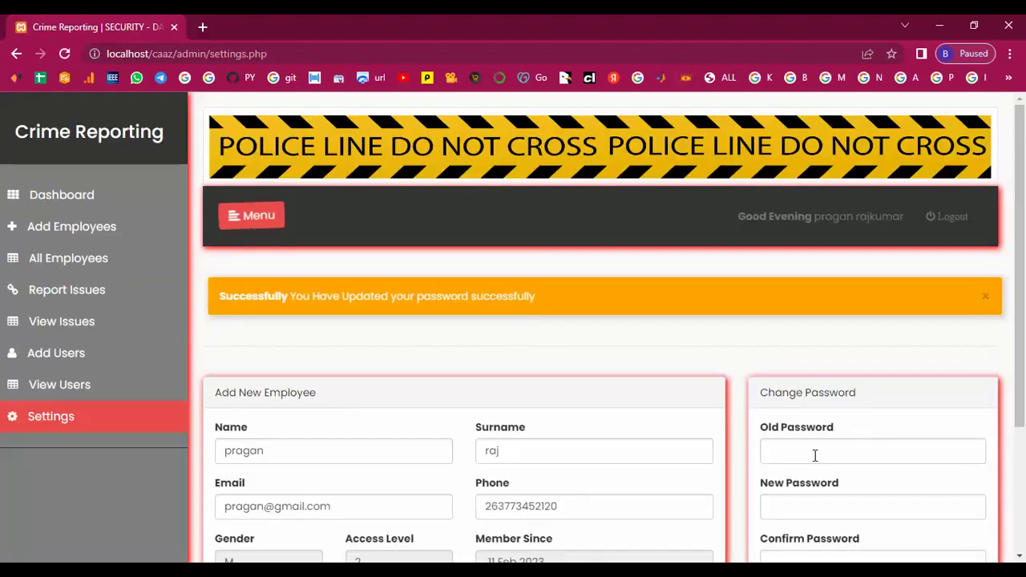
left_click_drag(218, 308, 611, 309)
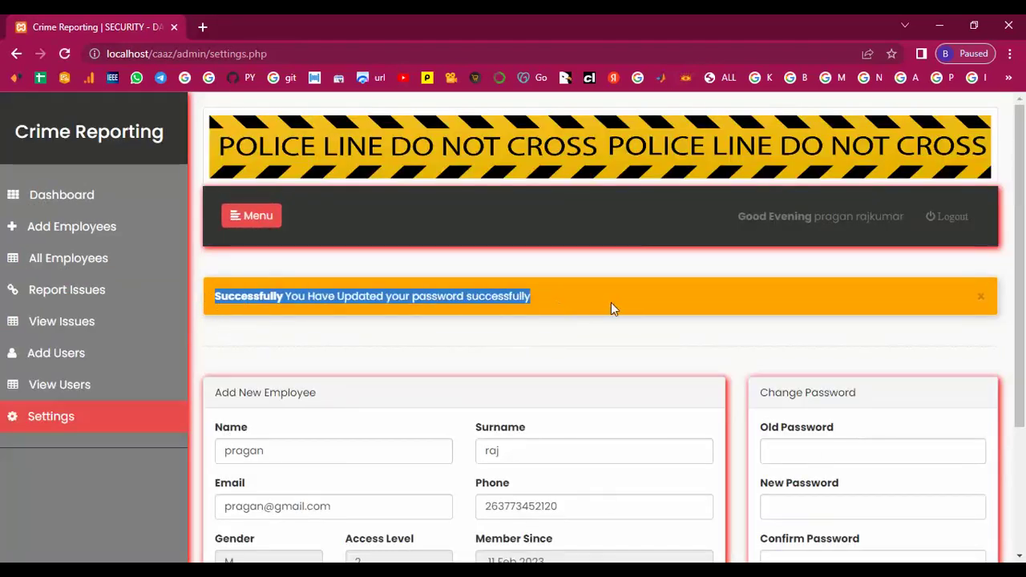
left_click(611, 305)
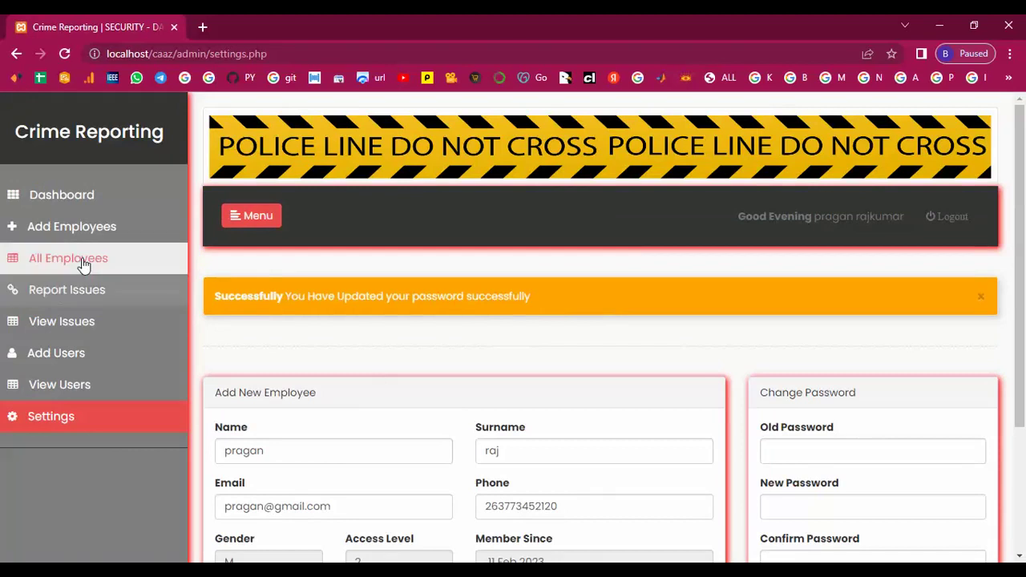
left_click(48, 196)
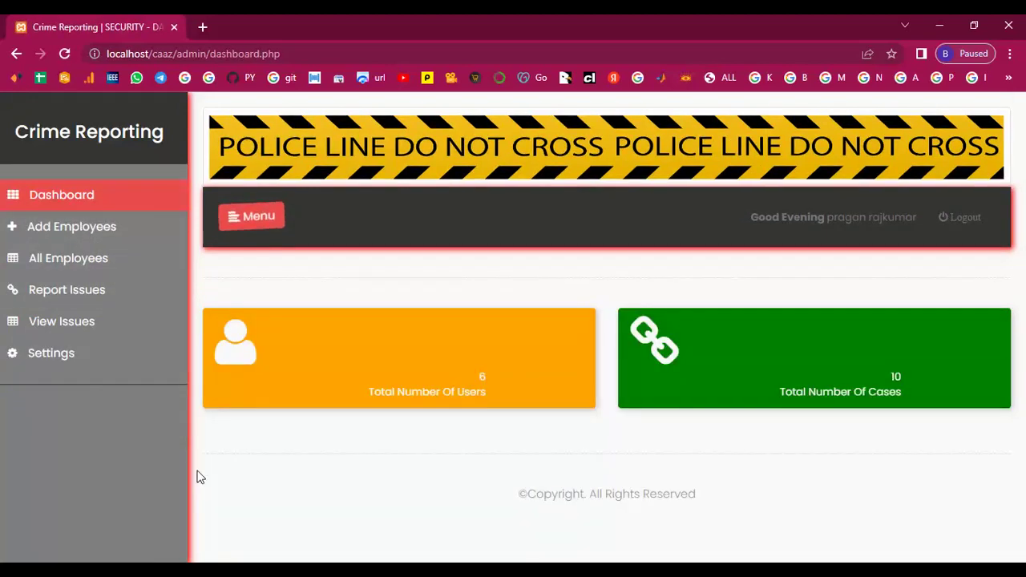
Check the Dashboard's 6 total users and 10 total cases, then log out of the admin panel
left_click_drag(441, 373, 522, 401)
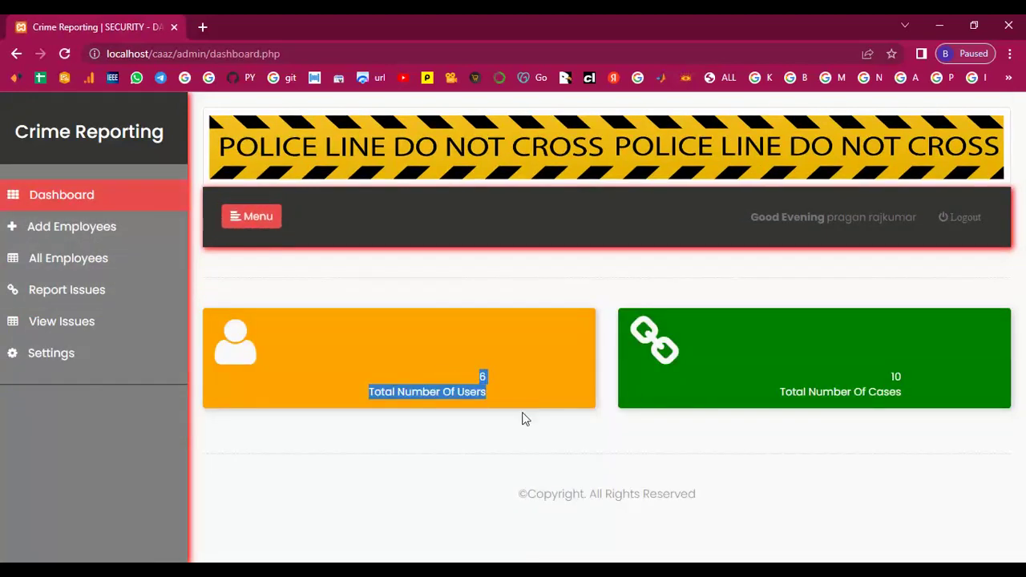
left_click_drag(885, 372, 947, 413)
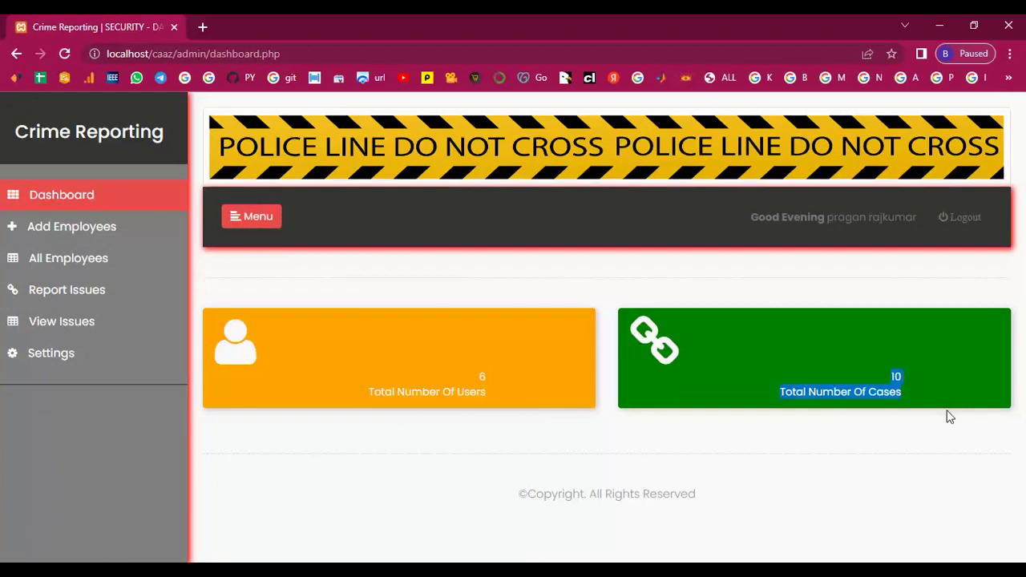
left_click(911, 379)
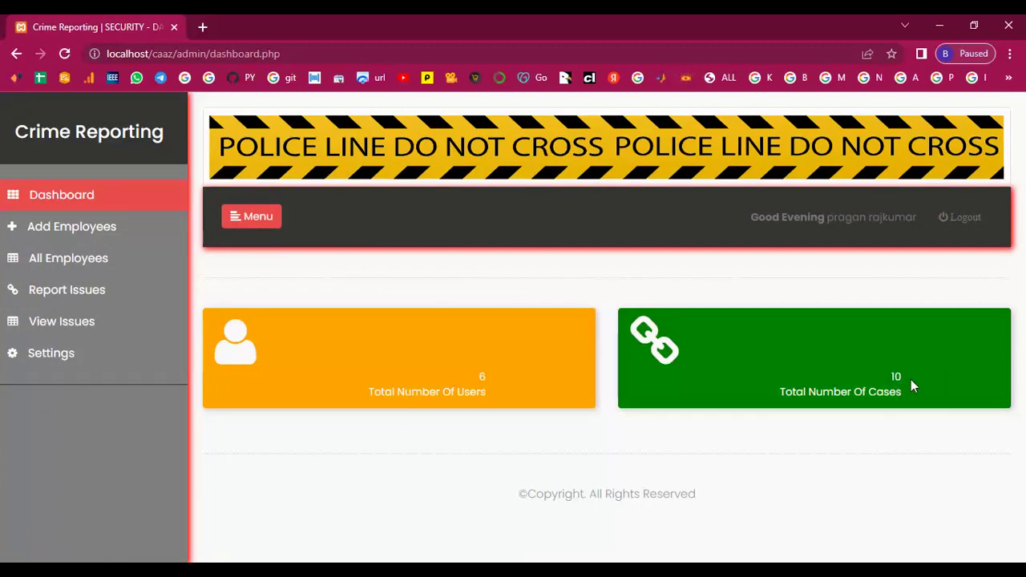
left_click(976, 226)
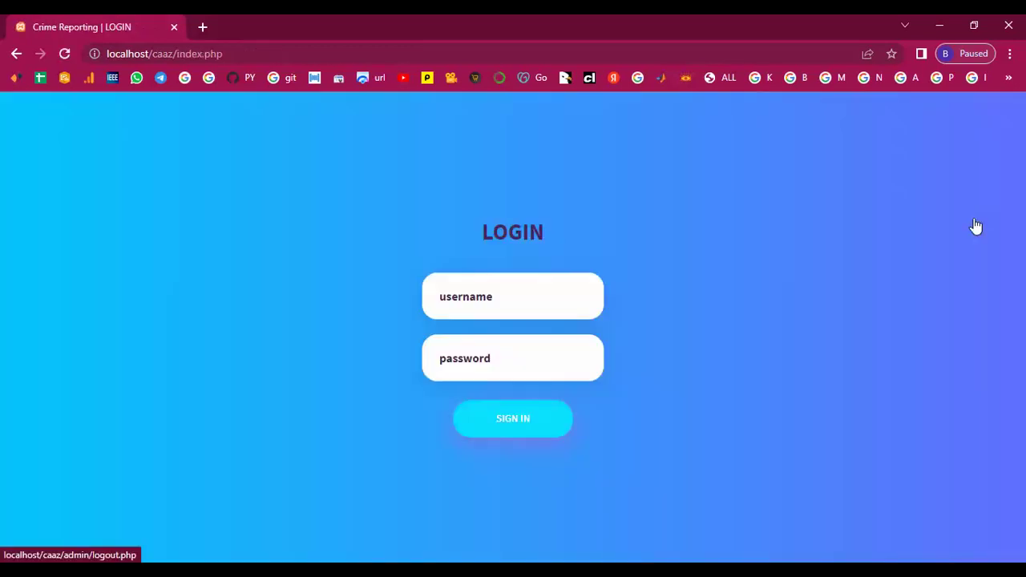